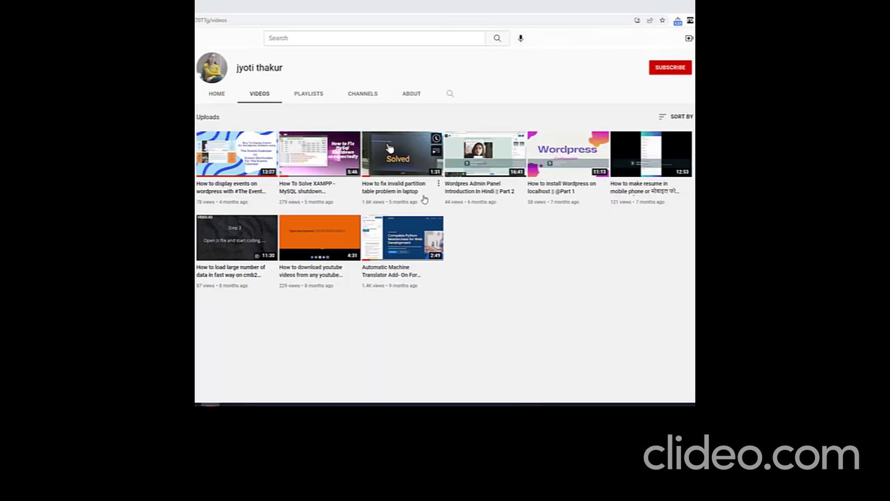
Review the Pay With MetaMask For WooCommerce plugin page and the MetaMask Pay coin options at checkout.
left_click(671, 68)
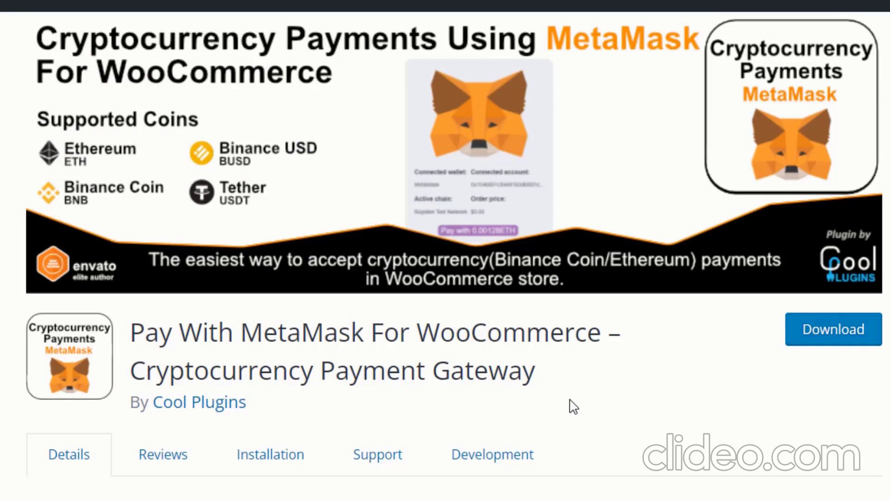
left_click_drag(558, 363, 145, 341)
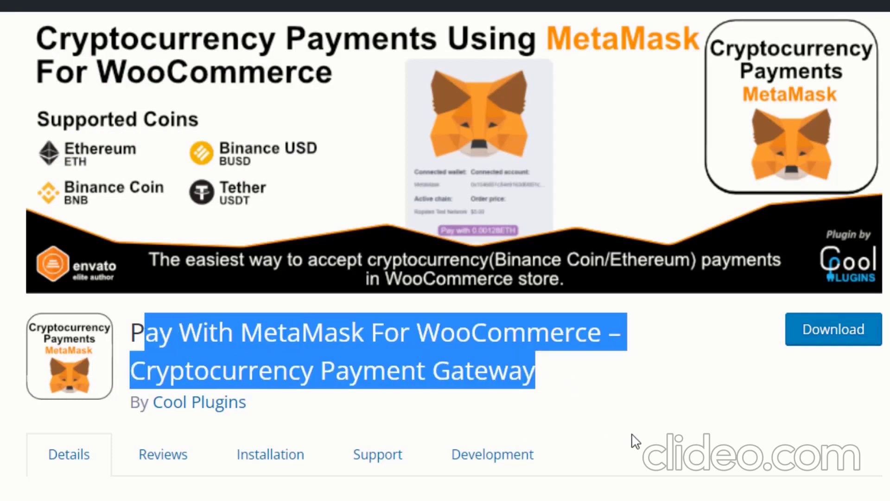
left_click(601, 370)
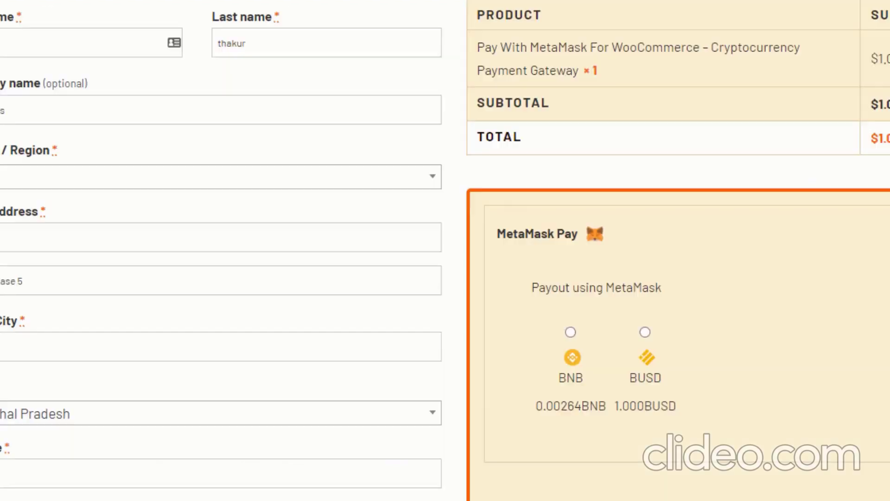
left_click_drag(556, 367, 610, 392)
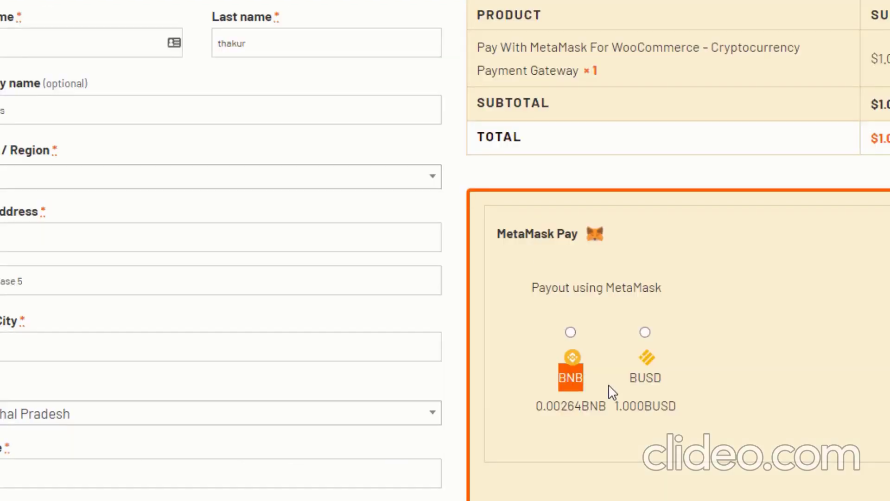
double_click(638, 384)
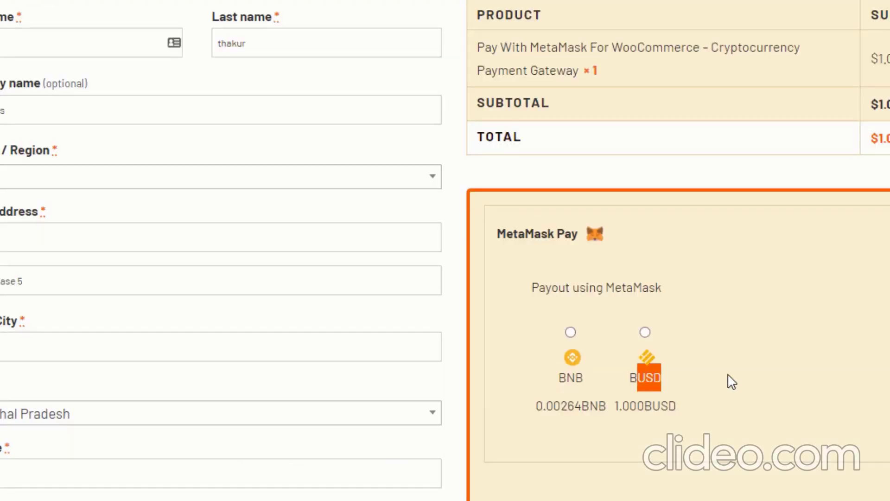
left_click(765, 343)
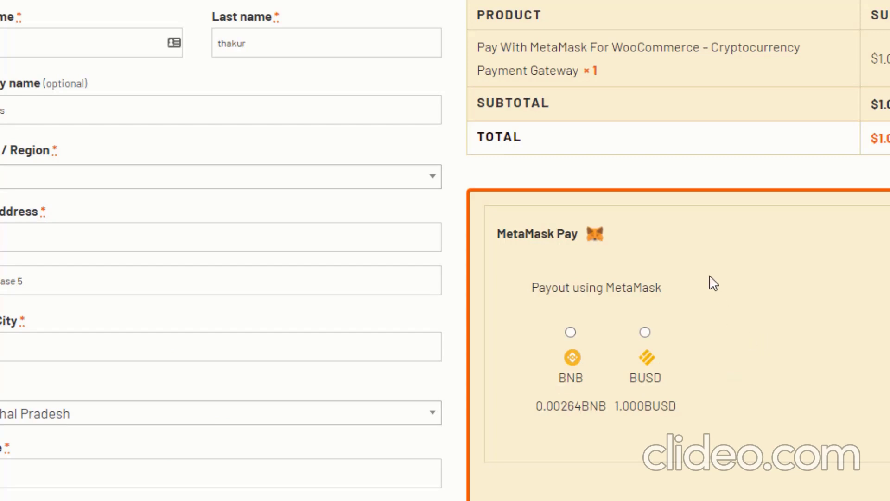
left_click_drag(608, 235, 511, 234)
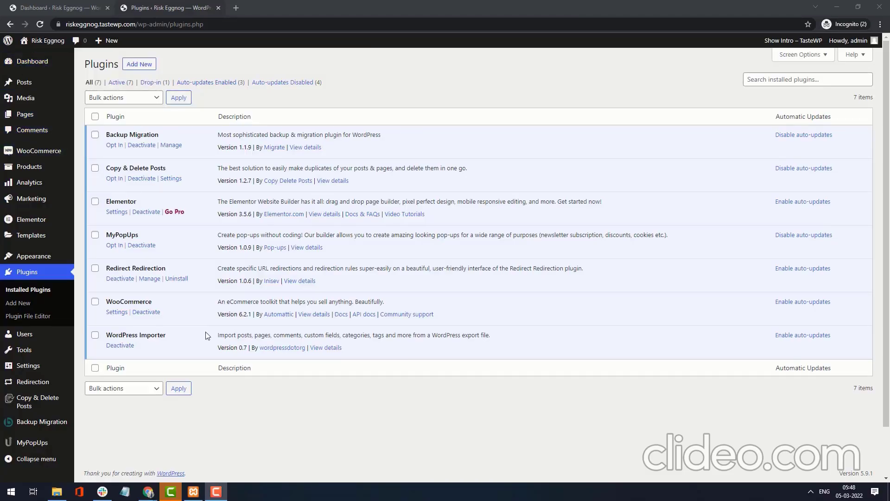
Search the plugins available to add to the WordPress site for "Metamask".
left_click(21, 304)
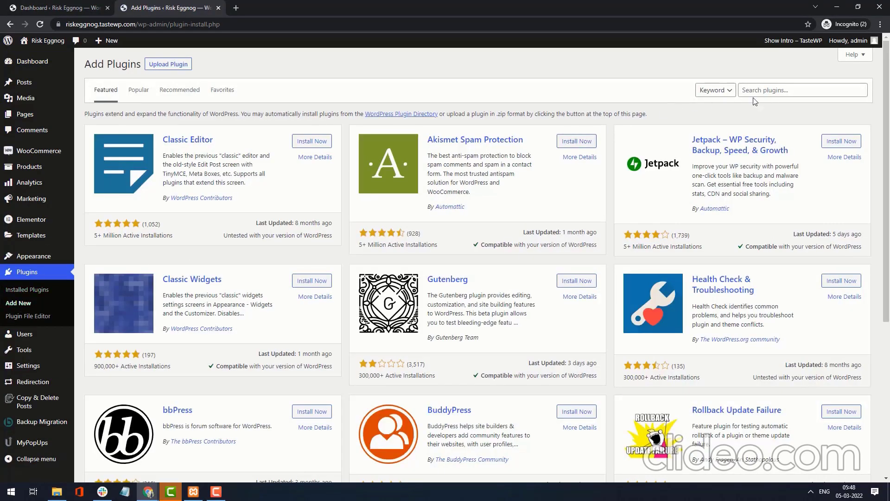
left_click(771, 89)
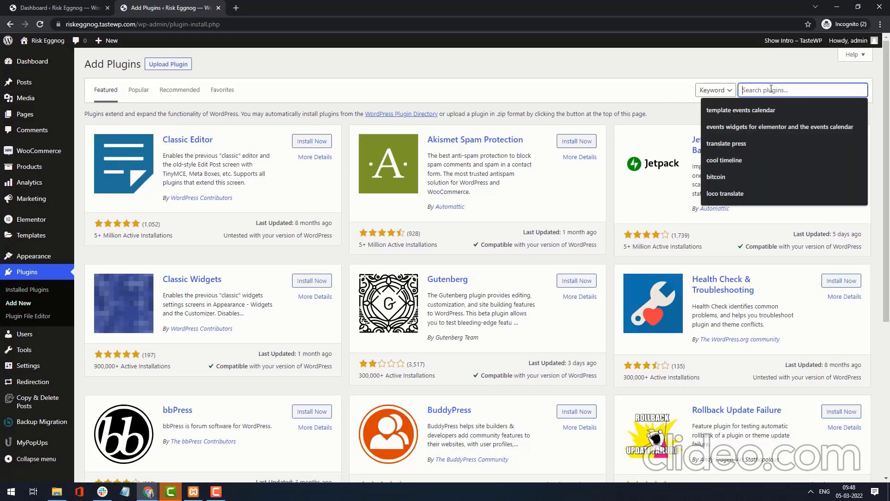
type("Metamask")
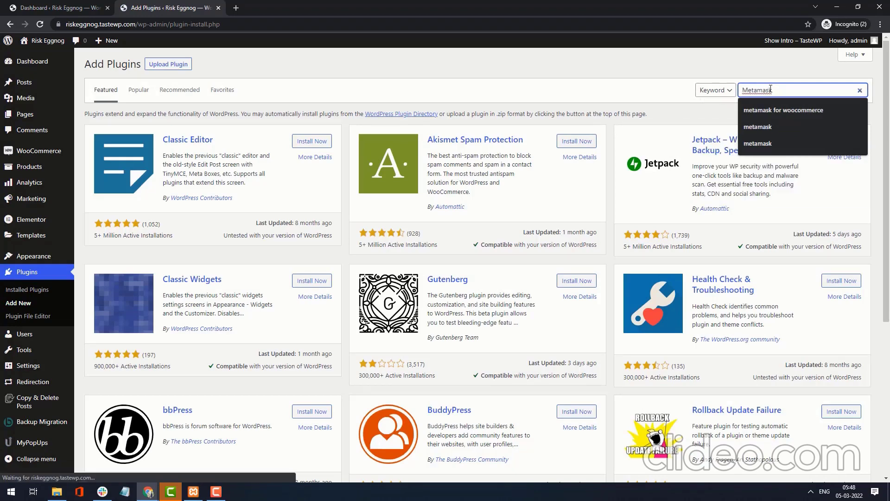
key("Return")
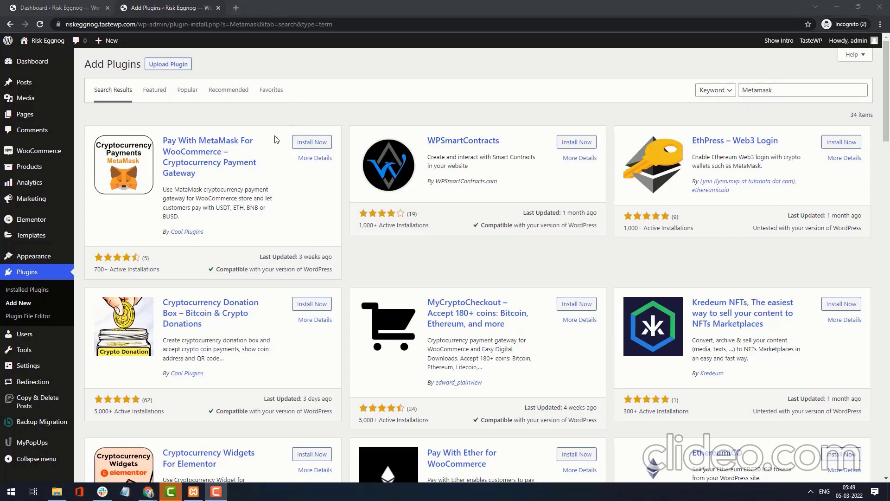
Install and activate the Pay With MetaMask For WooCommerce – Cryptocurrency Payment Gateway plugin by Cool Plugins.
left_click(227, 183)
triple_click(228, 184)
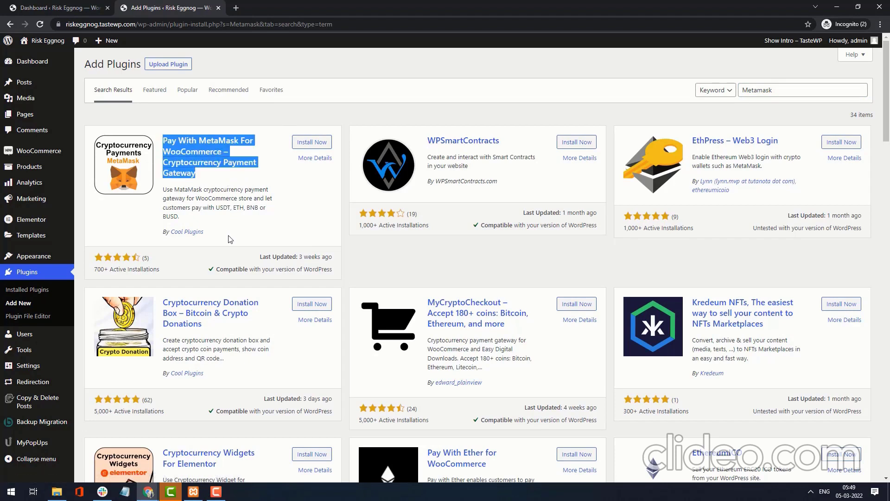
left_click_drag(230, 240, 168, 231)
left_click(282, 202)
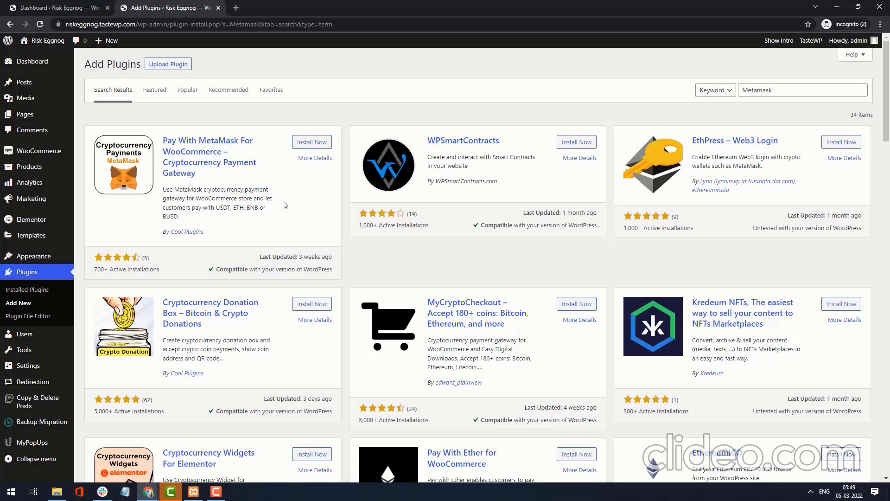
left_click(313, 142)
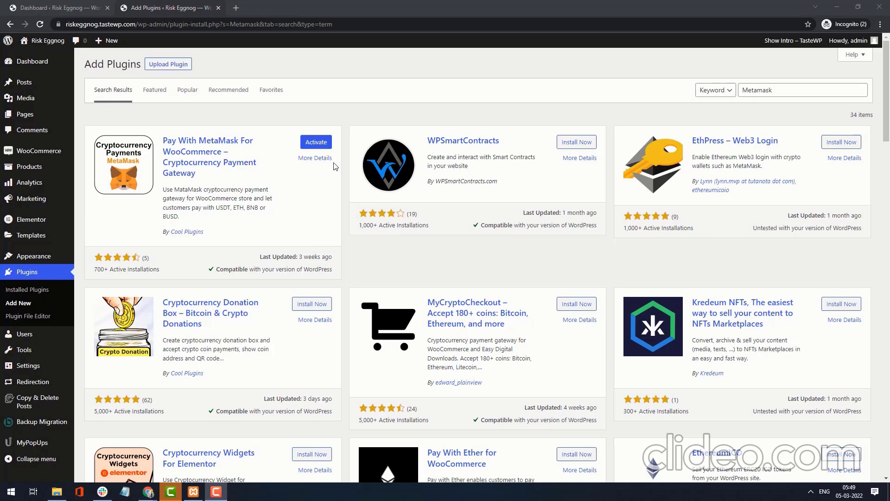
left_click(308, 144)
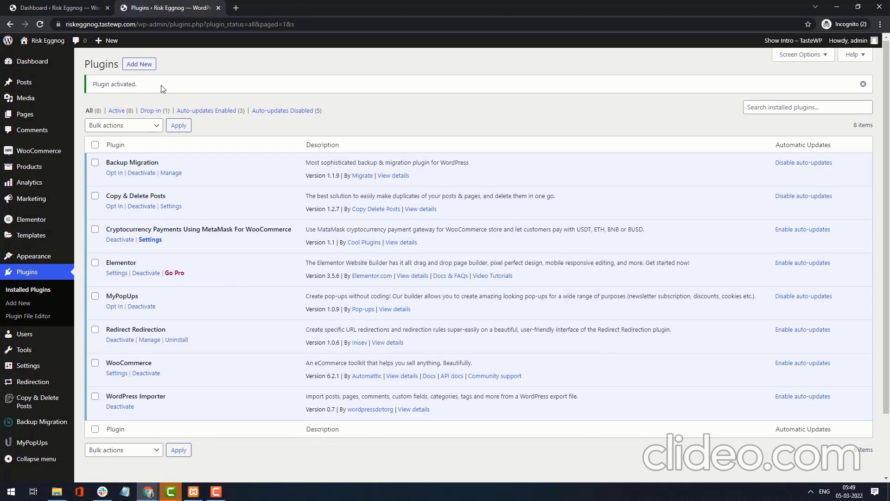
left_click_drag(136, 85, 93, 88)
key("alt+Tab")
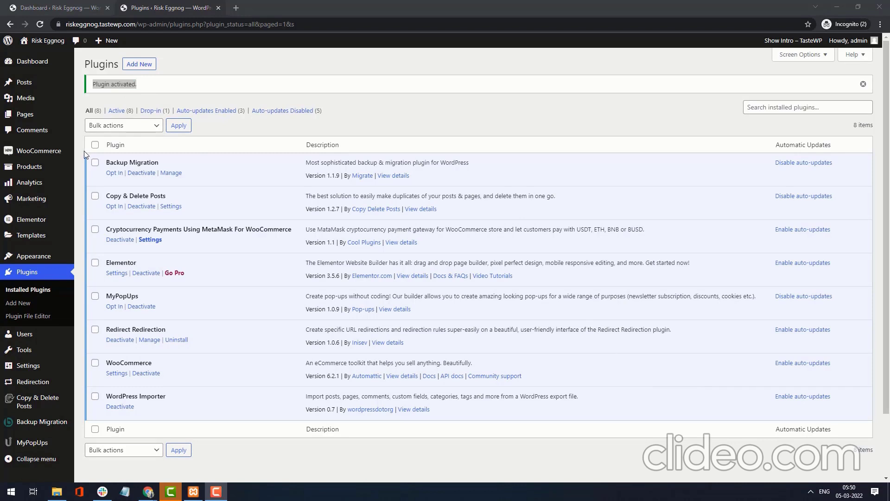
Open the MetaMask Pay configuration from the WooCommerce payment method settings.
mouse_move(65, 152)
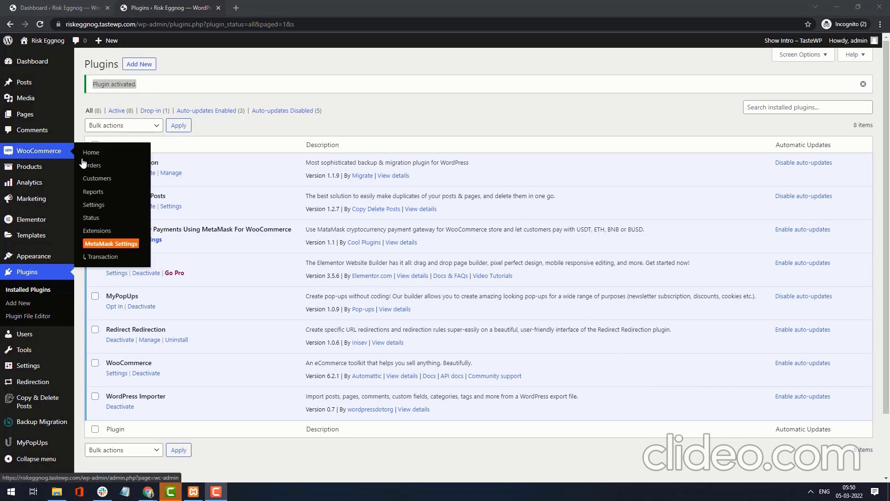
left_click(94, 206)
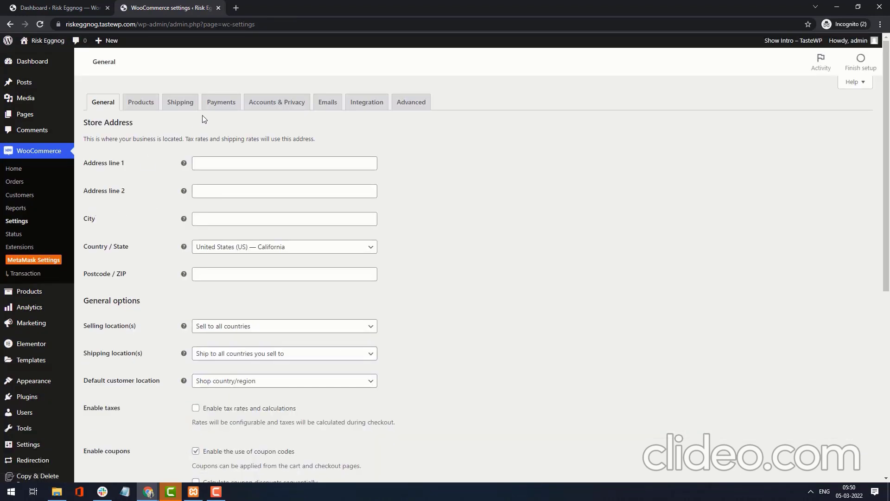
left_click(220, 105)
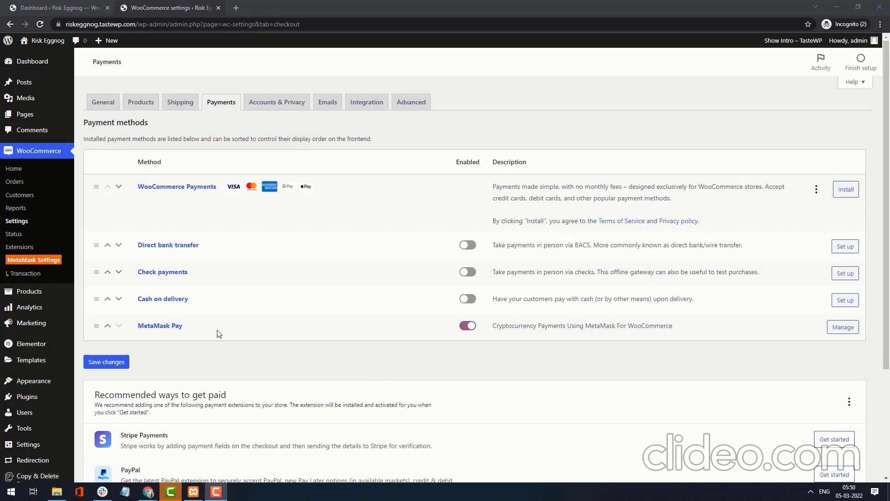
left_click_drag(185, 328, 144, 328)
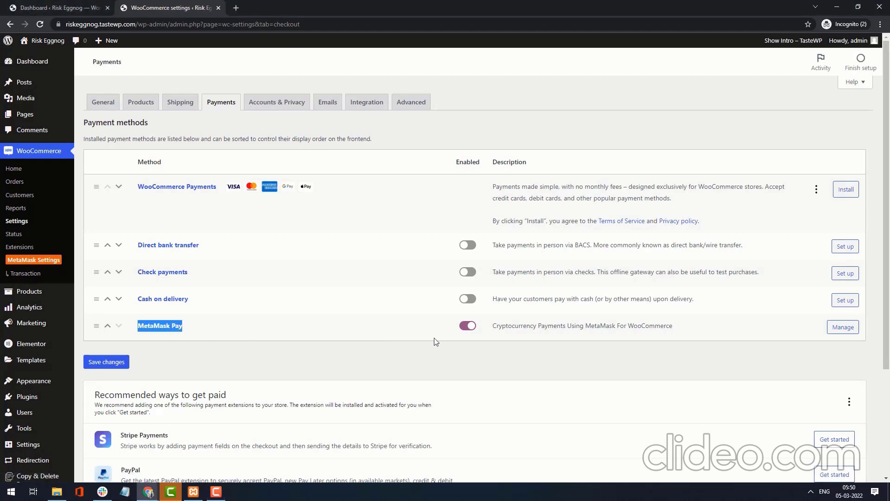
left_click(844, 329)
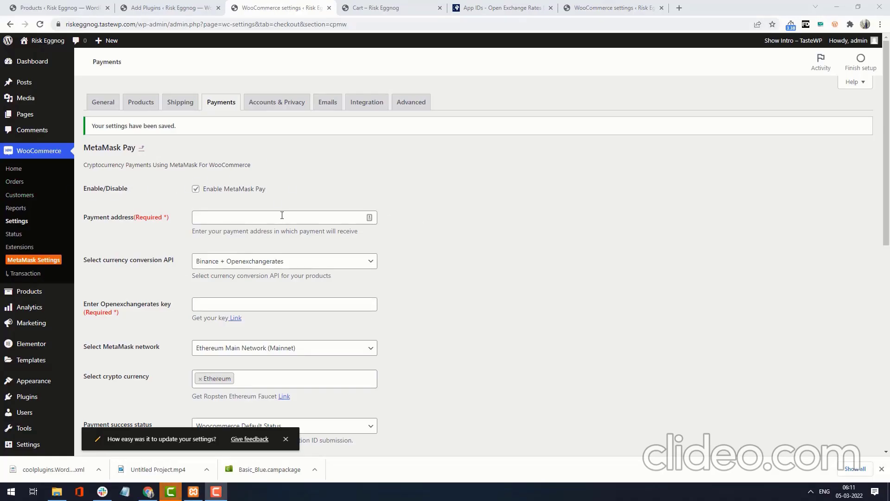
Review the MetaMask Pay settings, from the enable option down to the custom payment messages.
left_click_drag(887, 149, 887, 196)
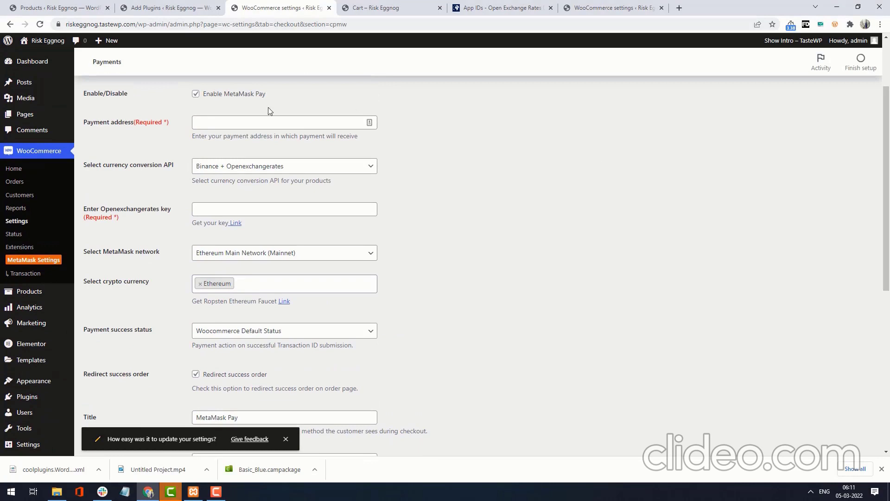
scroll(271, 225, "up", 2)
left_click_drag(137, 193, 94, 193)
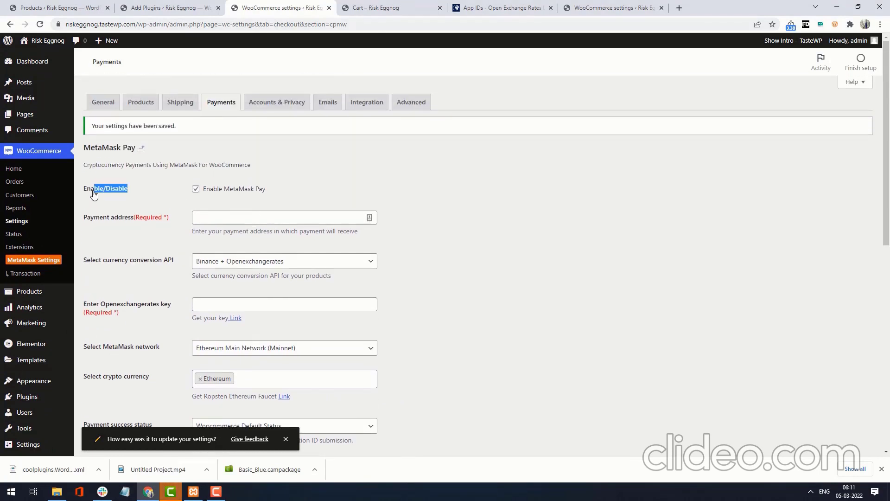
mouse_move(211, 194)
left_mouse_down()
mouse_move(256, 193)
mouse_move(200, 190)
left_mouse_up()
left_click(273, 193)
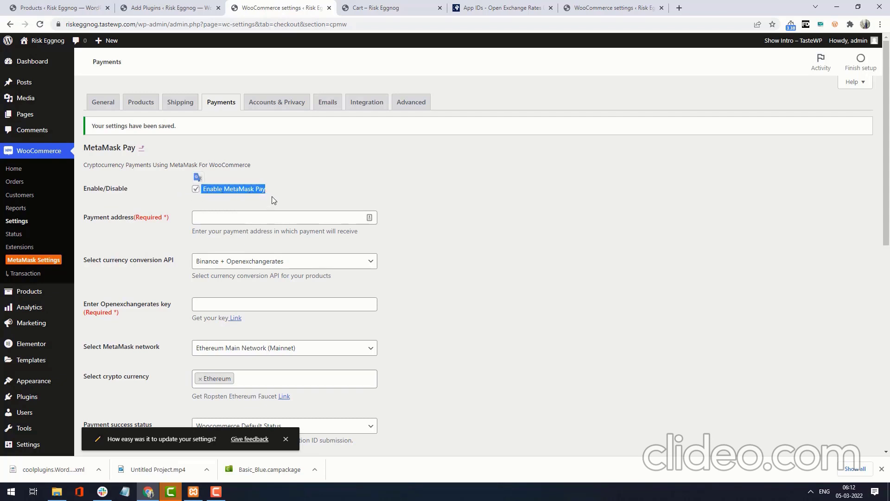
left_click_drag(887, 216, 887, 420)
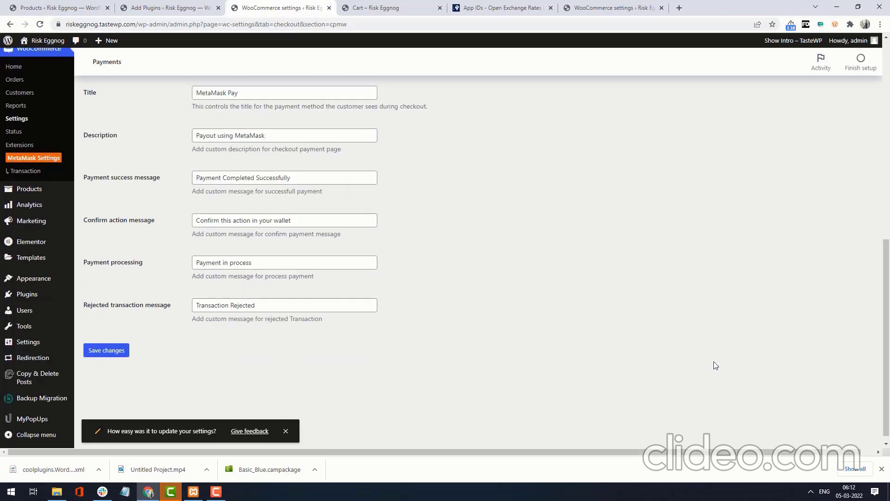
left_click(107, 350)
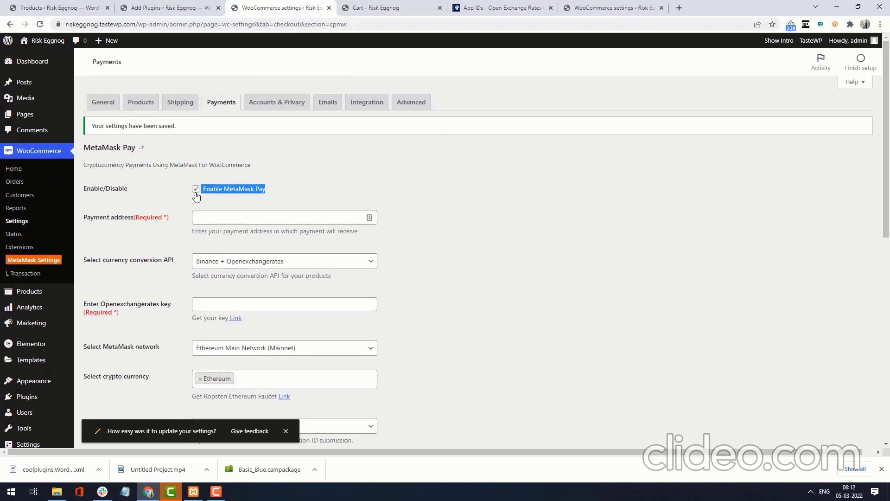
Proceed from the shop cart to checkout and inspect the MetaMask Pay section under the order summary.
left_click(372, 8)
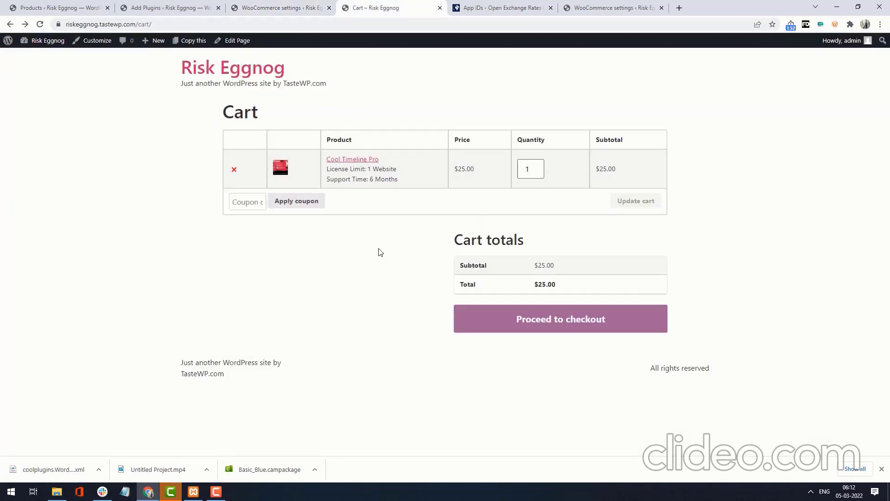
left_click(534, 324)
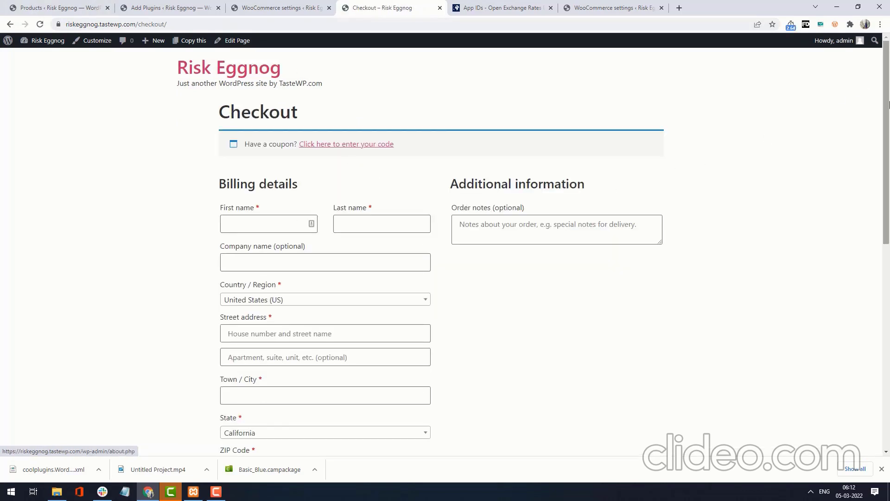
left_click_drag(888, 114, 889, 326)
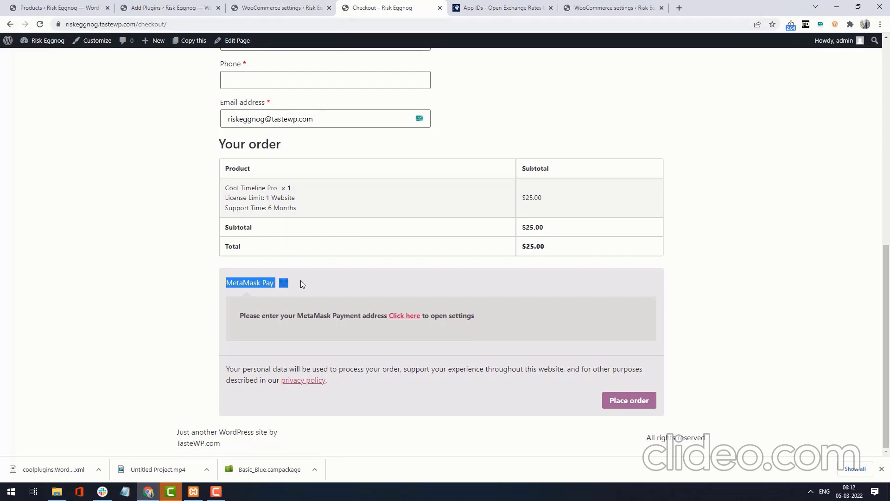
left_click_drag(300, 280, 229, 279)
Disable MetaMask Pay in its WooCommerce payment settings and save the changes.
left_click(281, 7)
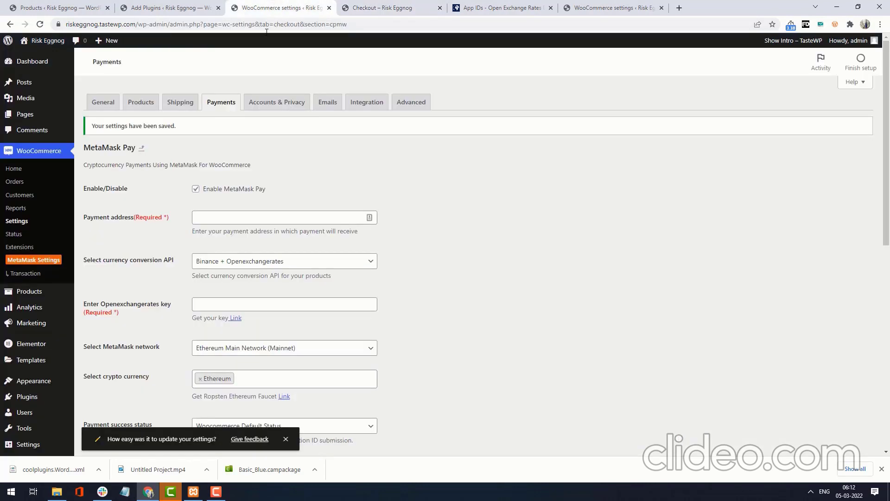
left_click(195, 189)
left_click(196, 189)
scroll(445, 250, "down", 10)
left_click(121, 351)
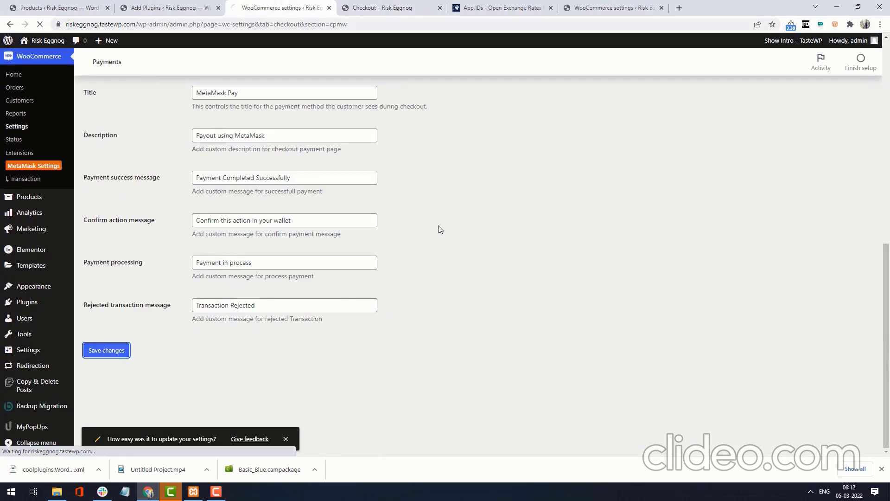
scroll(483, 191, "up", 10)
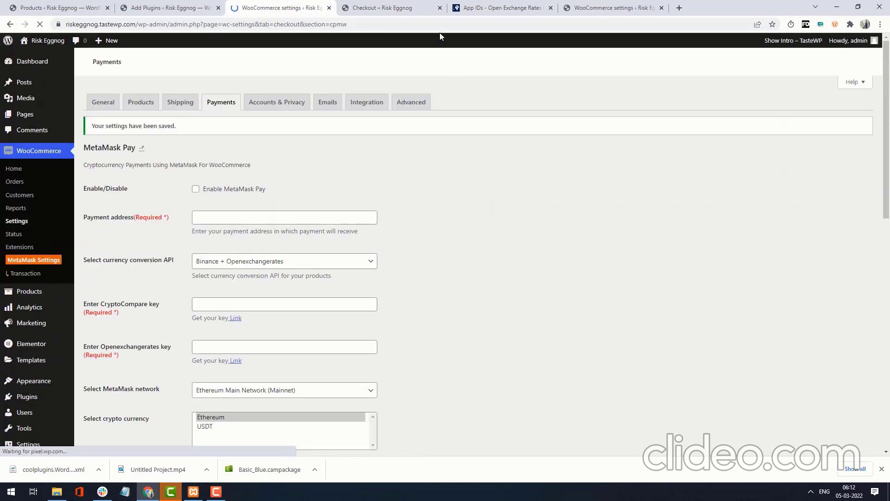
Reload the checkout page to check its payment methods, and return to the MetaMask Pay settings.
left_click(394, 8)
key("F5")
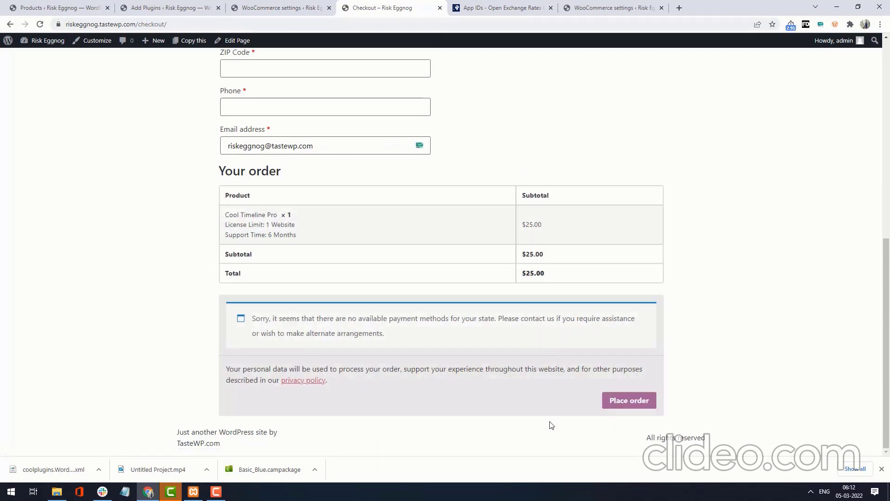
left_click_drag(385, 334, 263, 317)
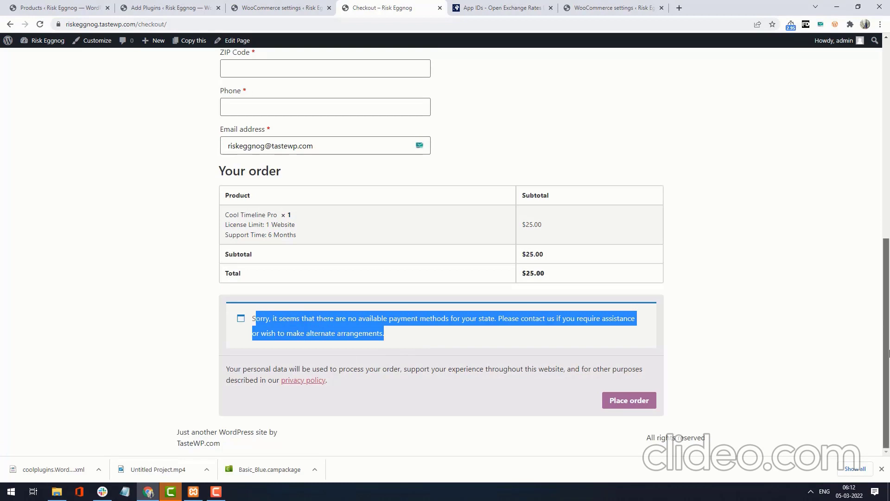
mouse_move(889, 354)
left_mouse_down()
mouse_move(889, 162)
mouse_move(889, 357)
left_mouse_up()
key("ctrl+shift+Tab")
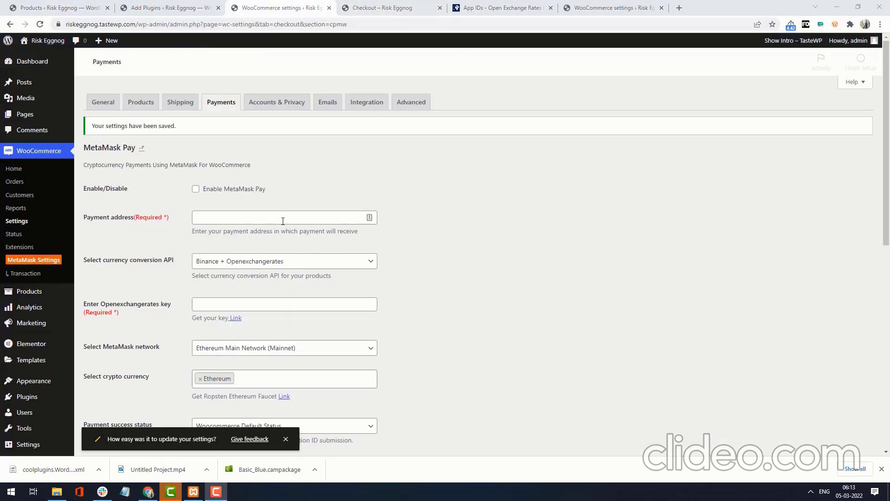
Enable MetaMask Pay in its WooCommerce payment settings and save the changes.
left_click(221, 190)
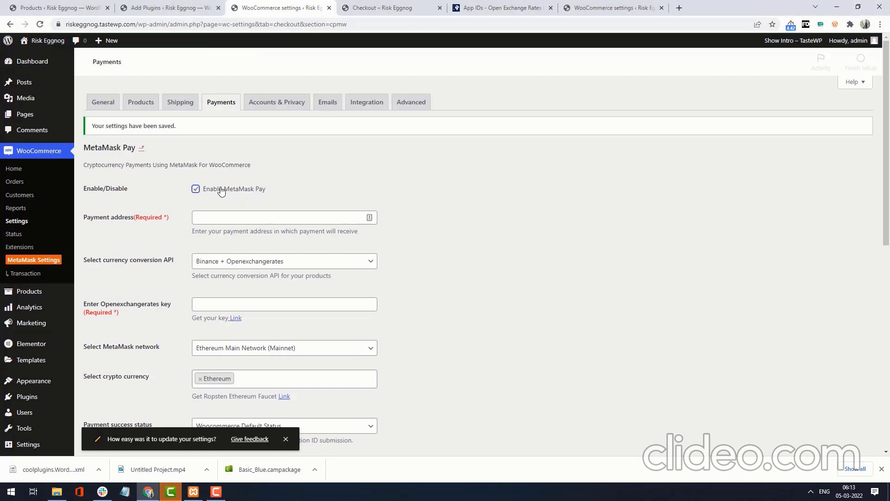
scroll(88, 368, "down", 10)
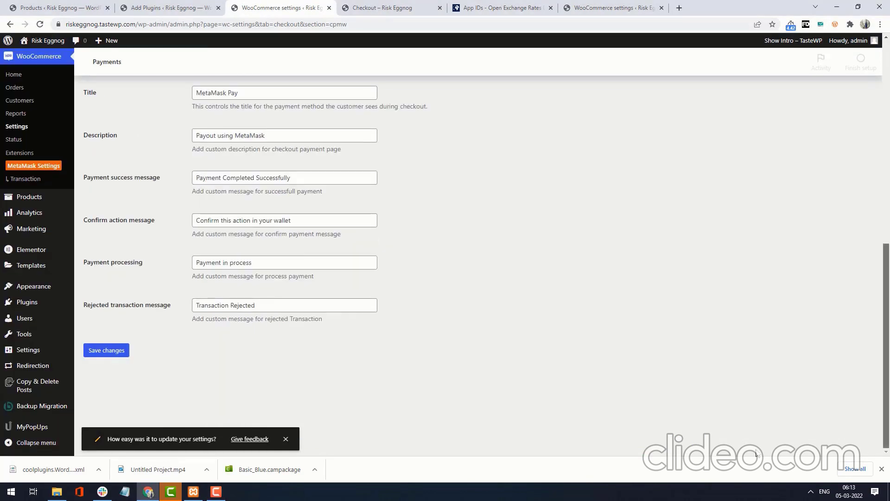
left_click(93, 354)
scroll(488, 266, "up", 6)
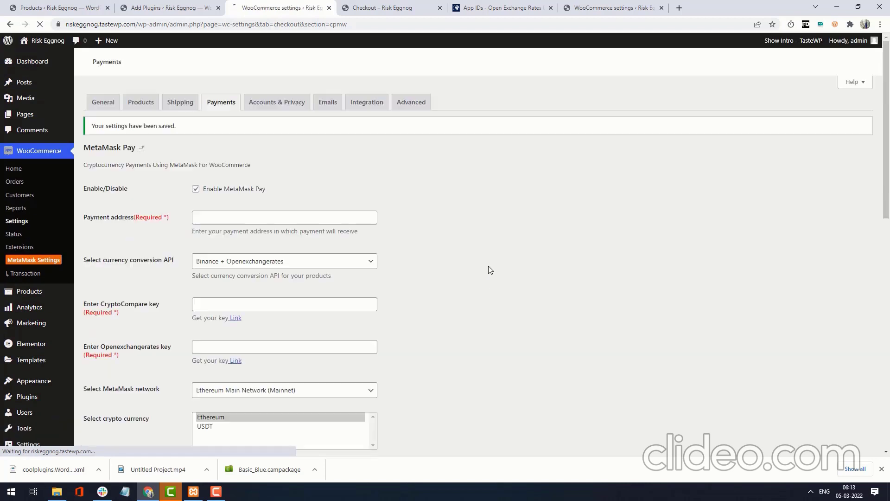
Reload the checkout page and read the notice in the MetaMask Pay section under the order summary.
left_click(382, 7)
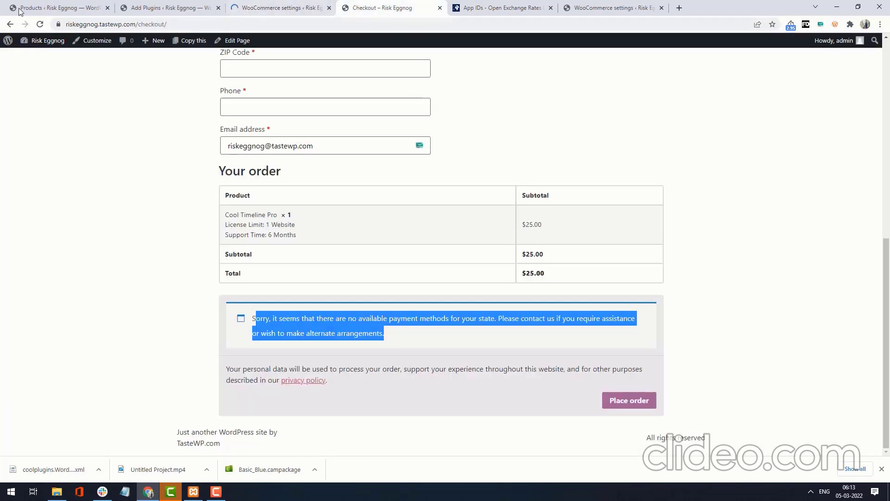
left_click(39, 24)
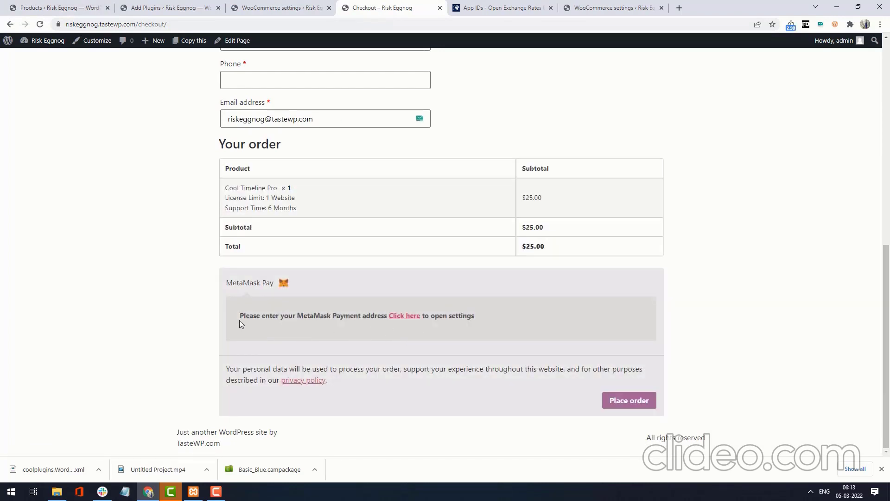
left_click_drag(239, 319, 385, 319)
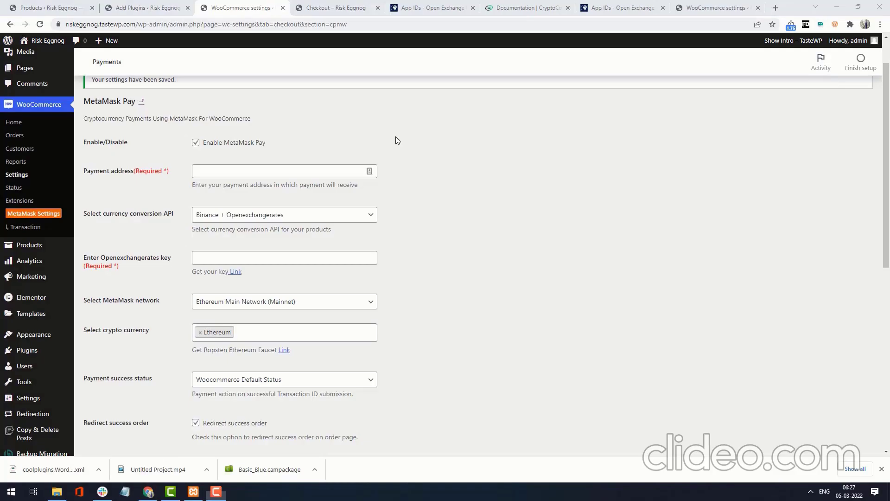
Fill the required payment address in the MetaMask Pay settings with the saved wallet address and save the changes.
left_click_drag(180, 170, 86, 171)
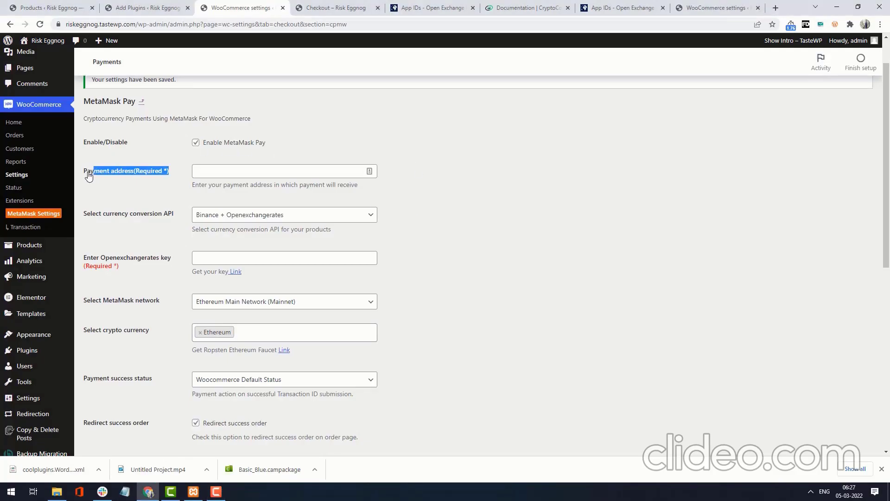
left_click(311, 171)
left_click(430, 123)
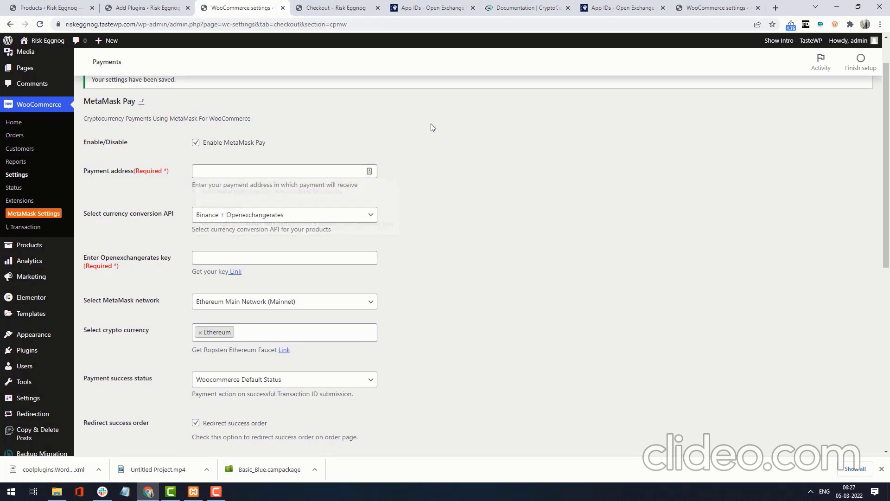
left_click(307, 171)
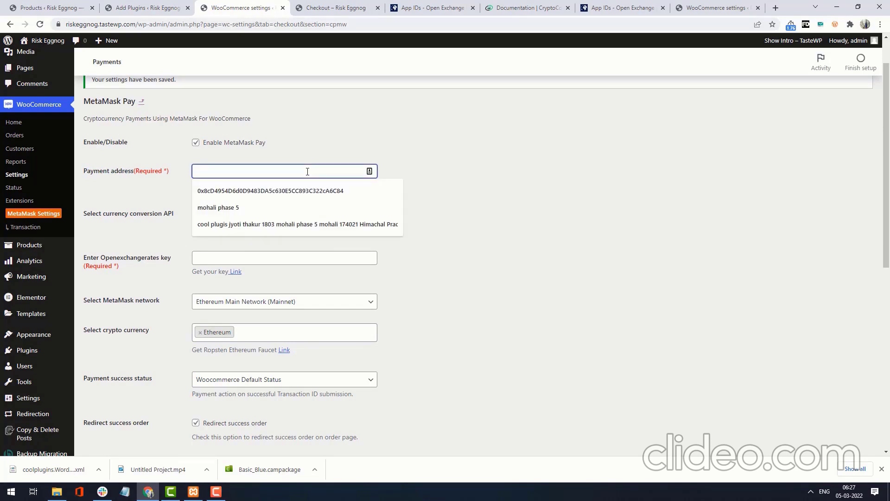
left_click(307, 191)
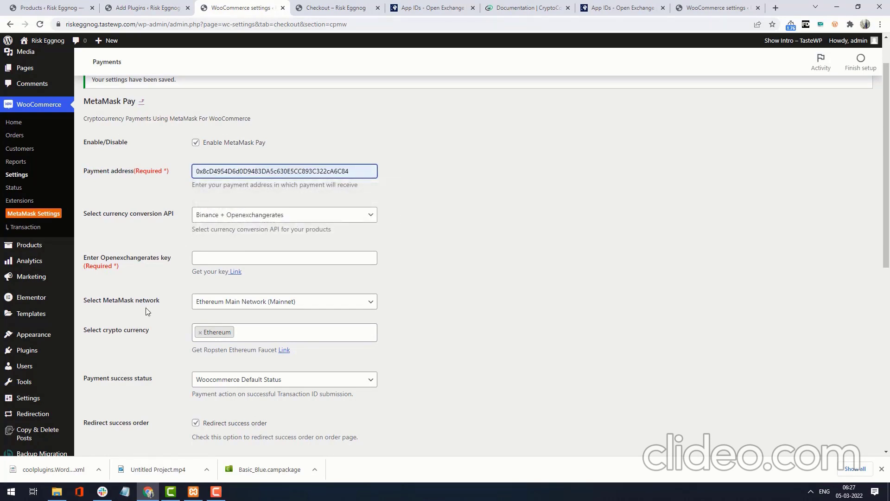
scroll(148, 311, "down", 2)
scroll(147, 310, "up", 2)
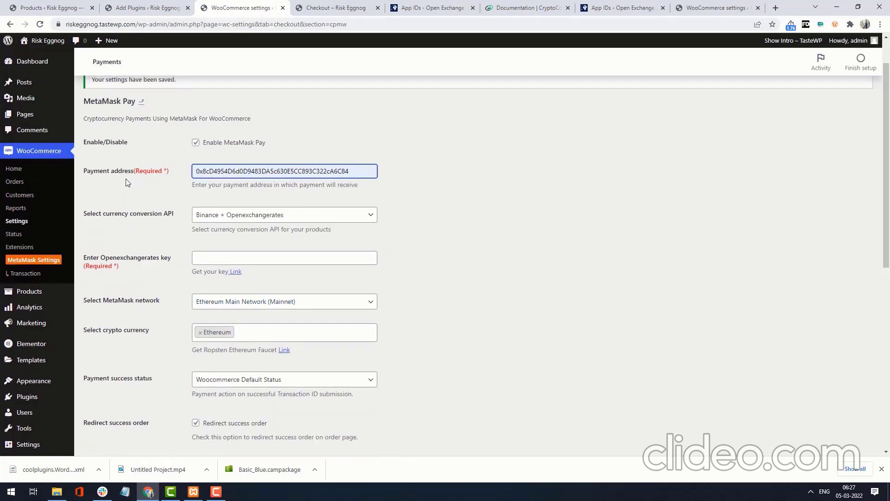
scroll(135, 278, "down", 6)
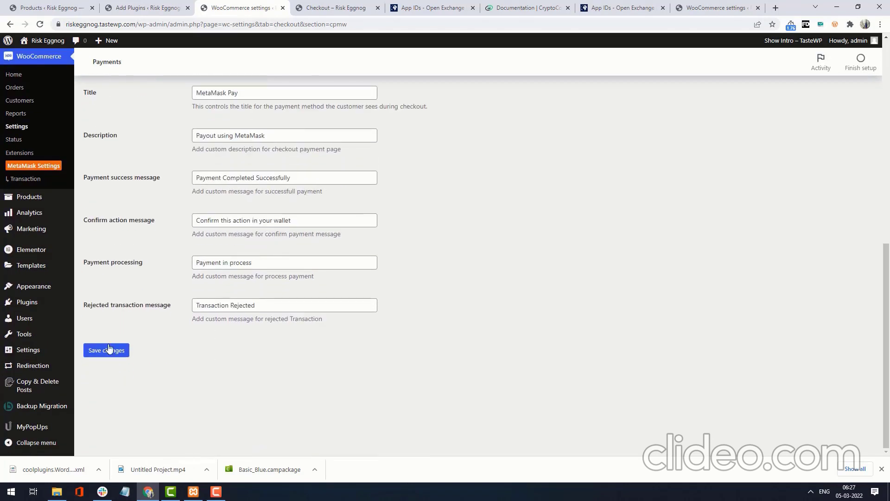
left_click(107, 350)
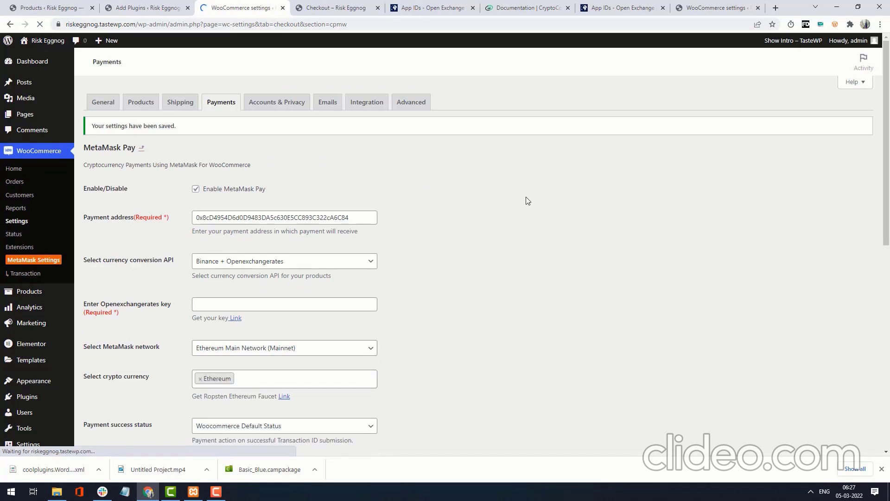
Reload the checkout page with the payment address saved and read the MetaMask Pay notice.
left_click(339, 8)
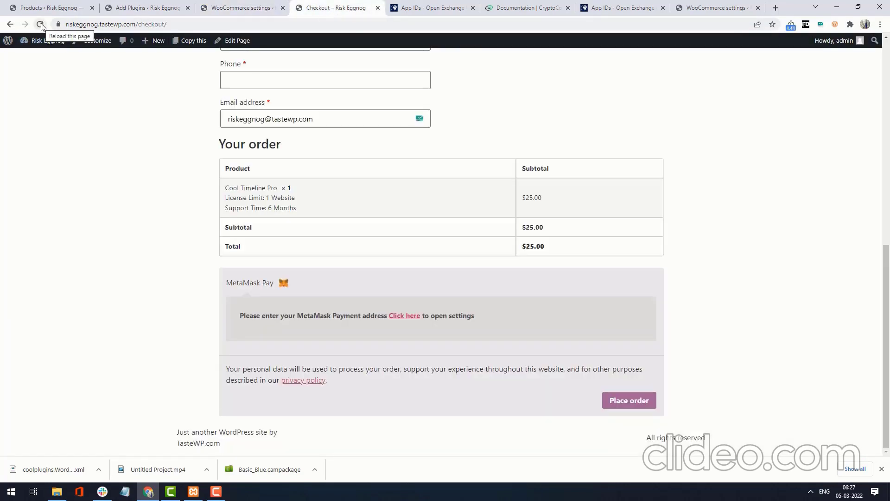
left_click(40, 24)
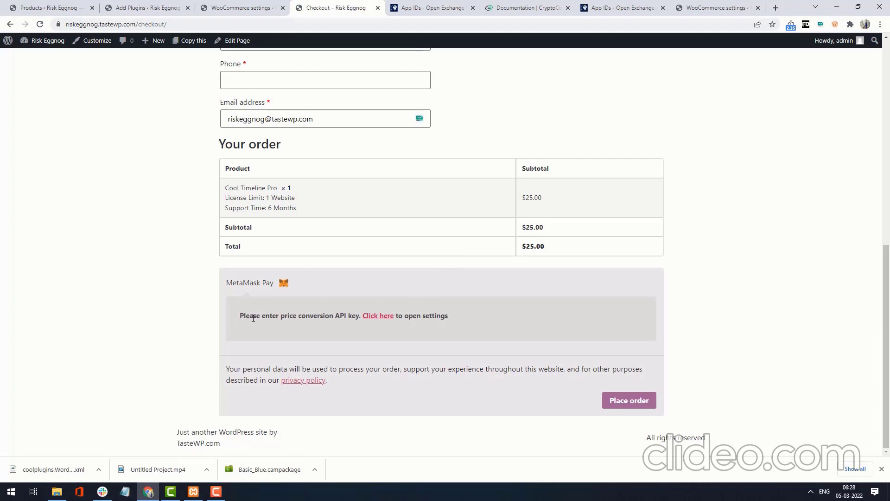
left_click_drag(249, 318, 354, 319)
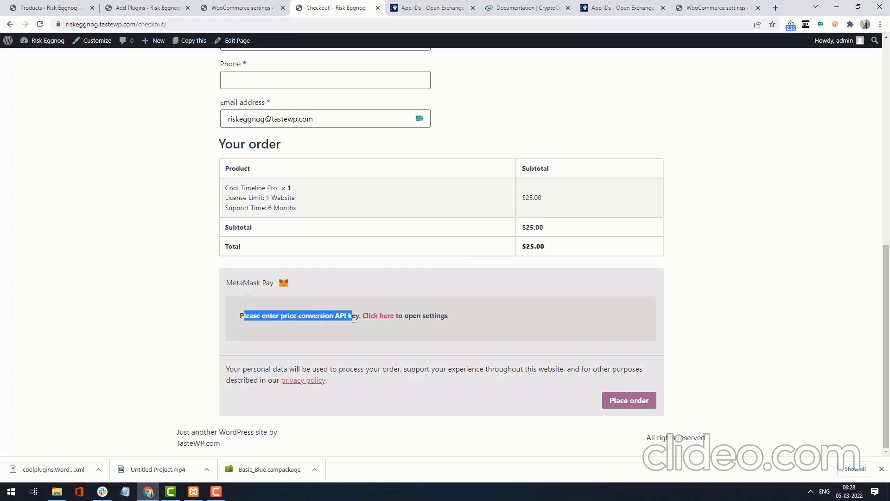
left_click(439, 316)
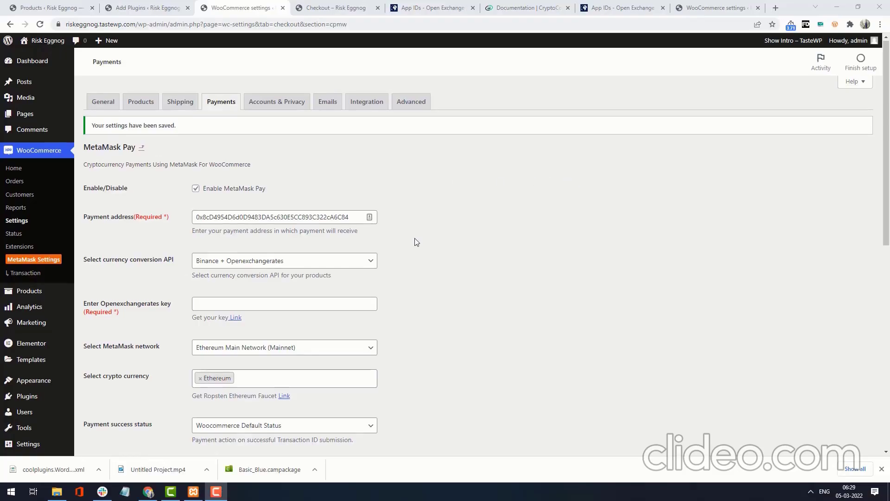
Try both currency conversion API options in the MetaMask Pay settings, finishing on CryptoCompare.
scroll(180, 192, "down", 2)
left_click_drag(180, 168, 87, 172)
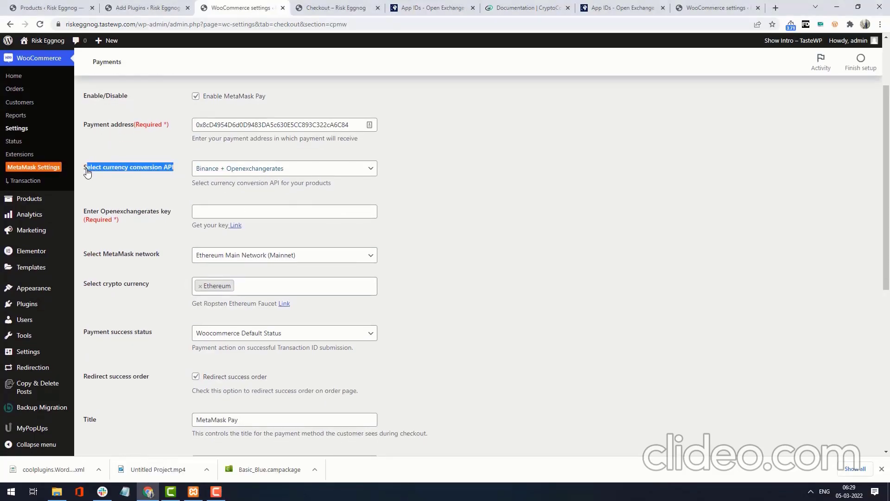
left_click(270, 169)
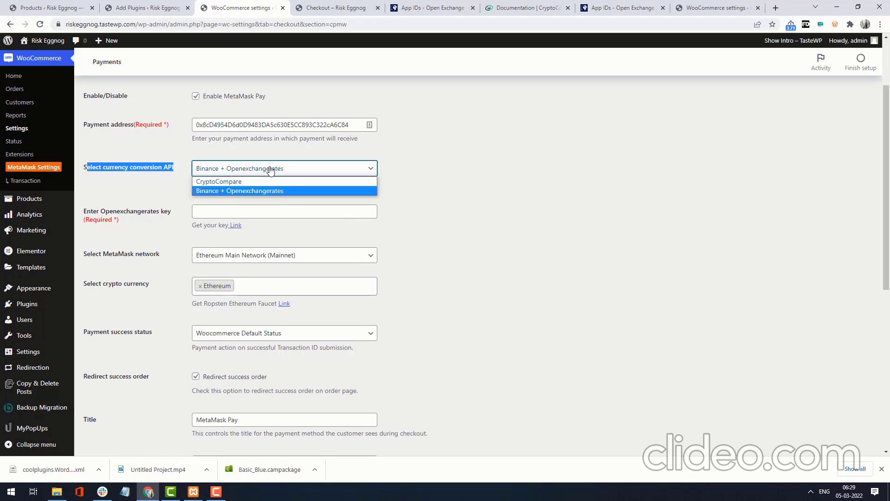
left_click(259, 181)
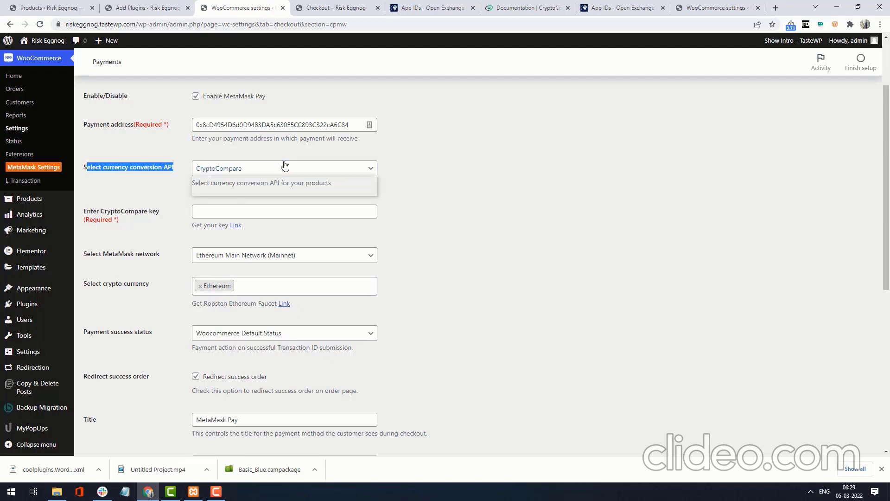
left_click(268, 169)
left_click(268, 191)
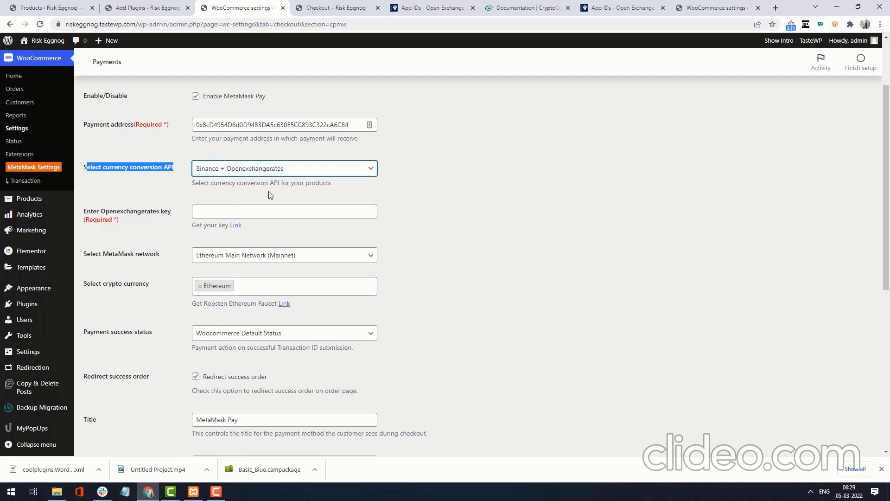
left_click(270, 171)
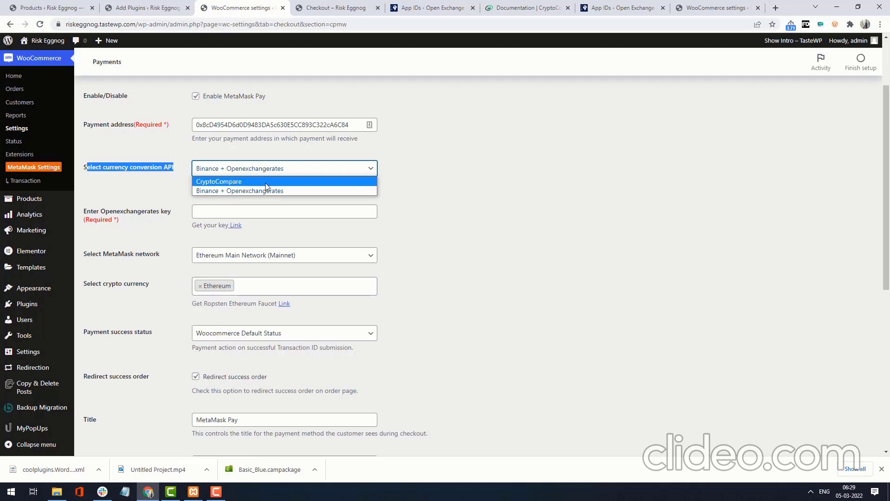
left_click(266, 183)
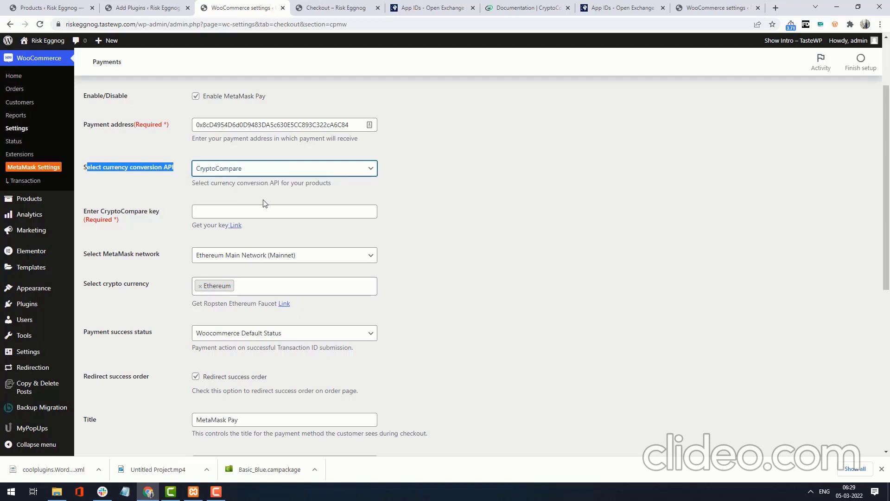
Open the link for getting a CryptoCompare key in a new tab and view that page.
left_click_drag(160, 213, 79, 215)
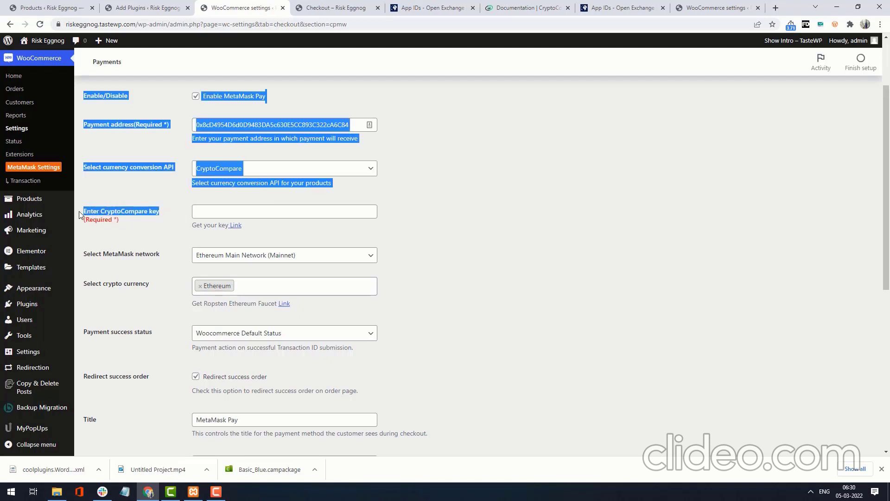
left_click(149, 218)
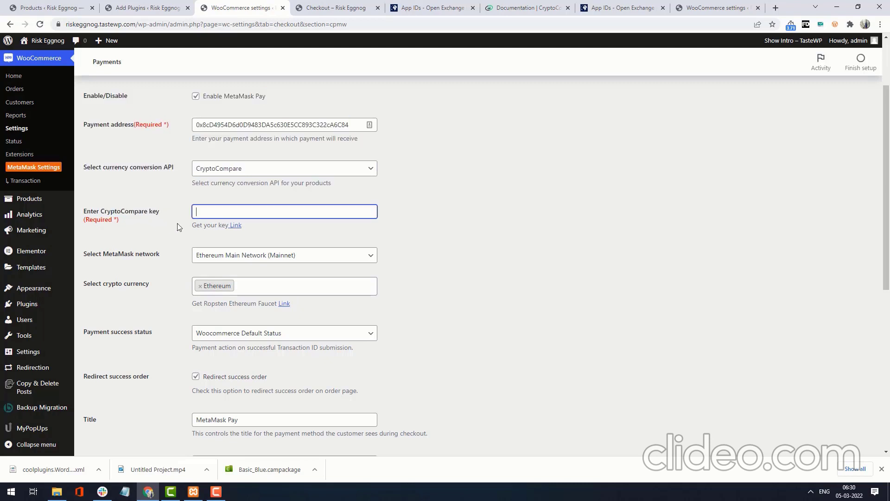
right_click(233, 230)
left_click(252, 235)
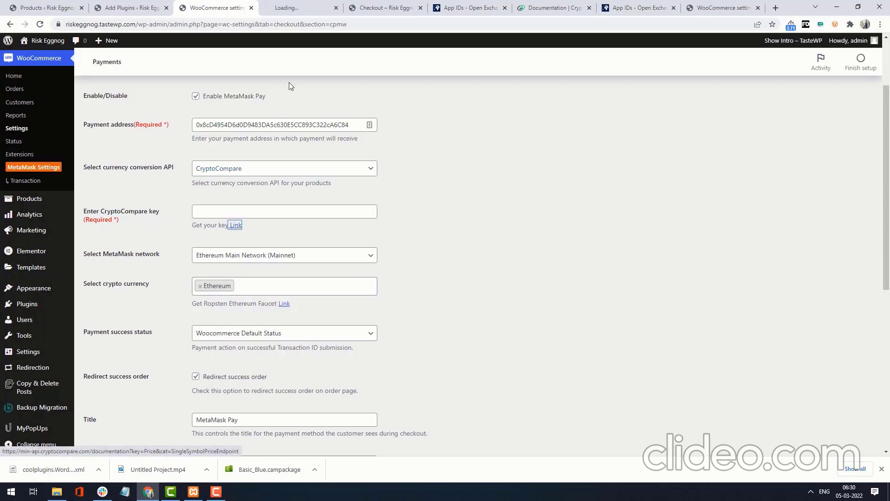
left_click(300, 7)
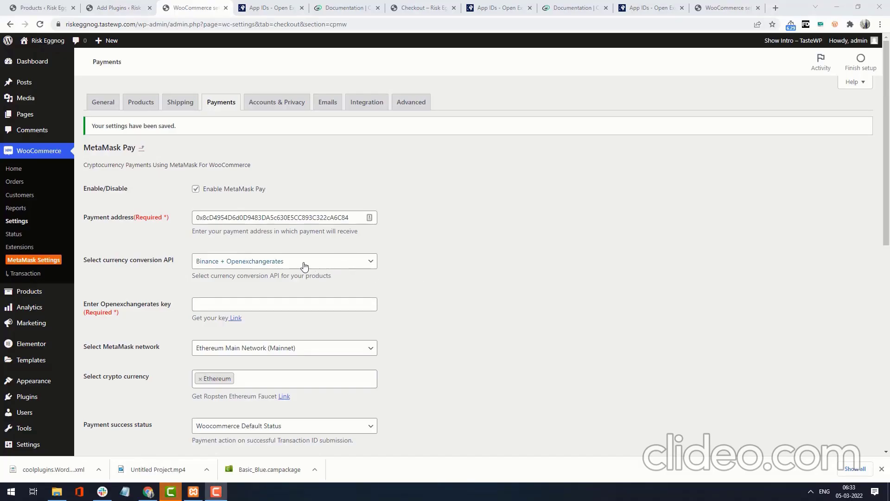
Open the Openexchangerates key link in a new tab and copy the first active App ID from the account page.
left_click_drag(175, 260, 126, 265)
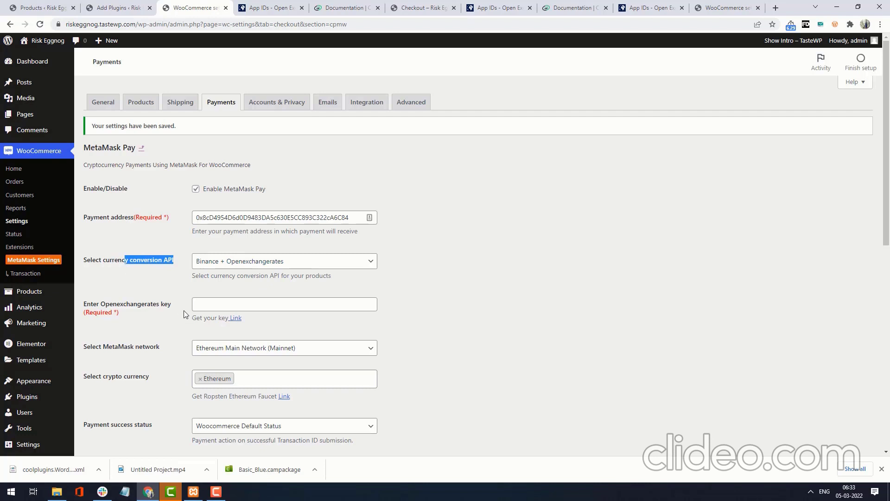
left_click_drag(185, 304, 120, 307)
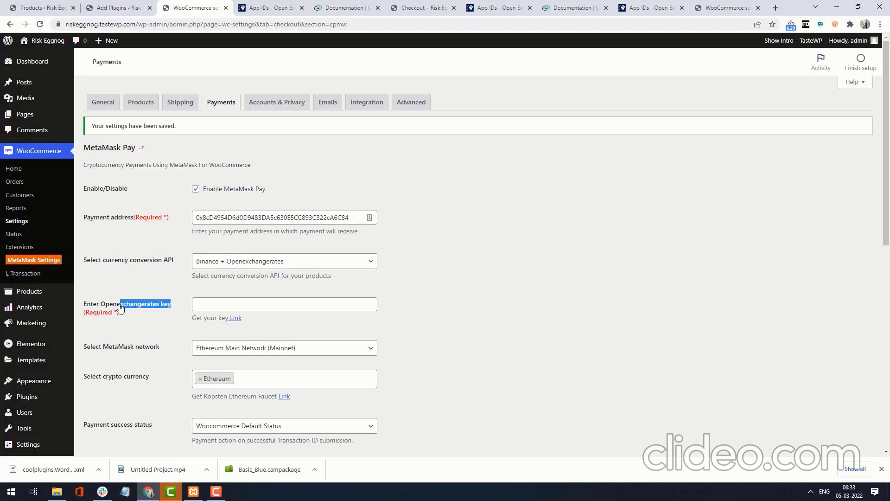
right_click(237, 323)
left_click(248, 326)
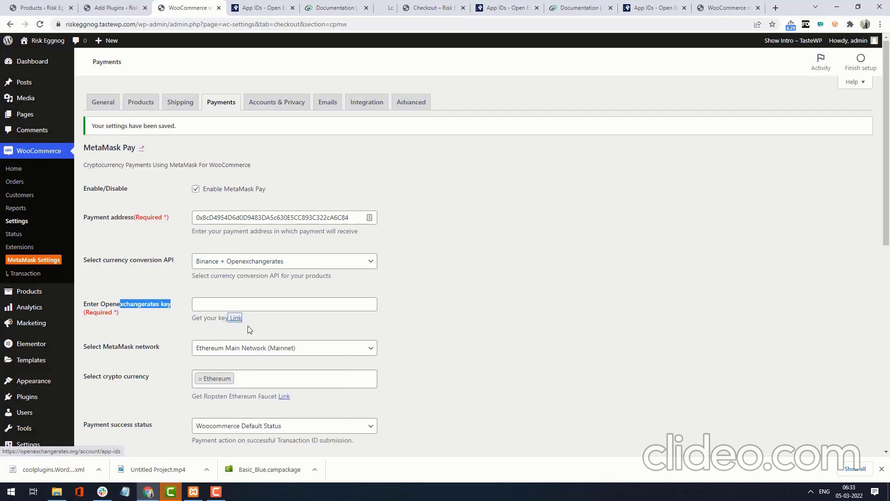
left_click_drag(390, 4, 269, 2)
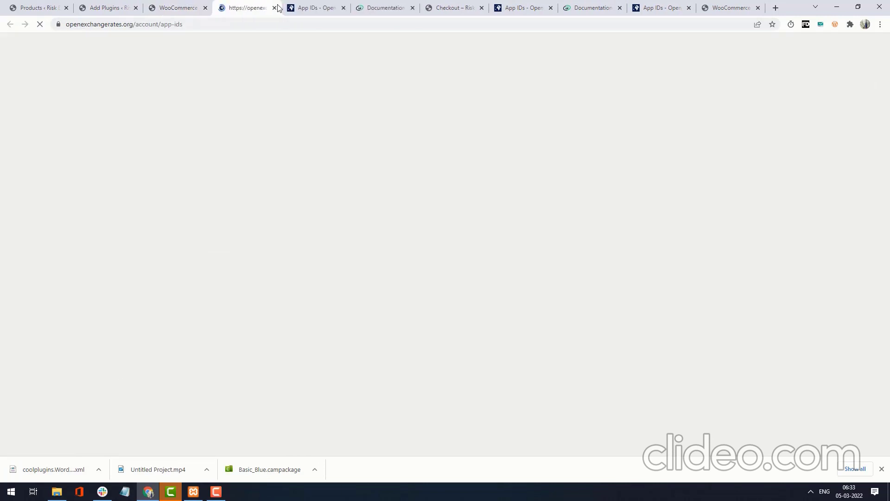
scroll(771, 303, "down", 1)
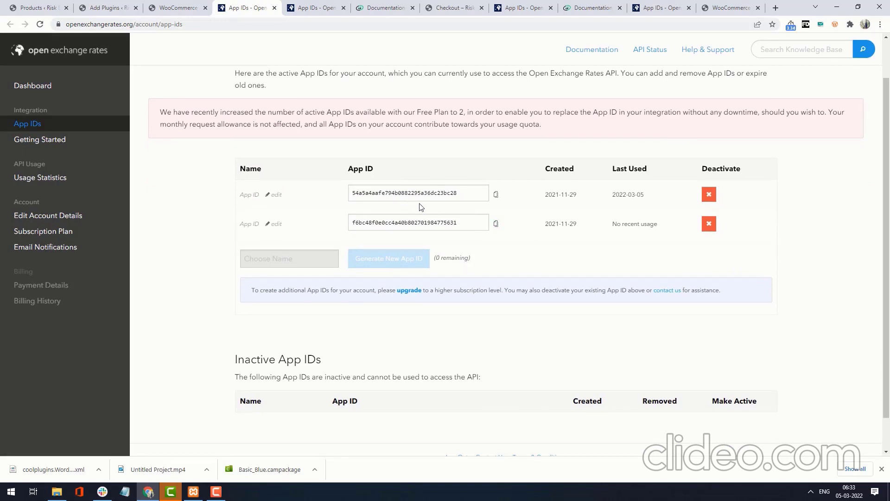
left_click(496, 194)
Paste the copied App ID as the Openexchangerates key in the MetaMask Pay settings and save the changes.
left_click(178, 7)
scroll(472, 293, "down", 3)
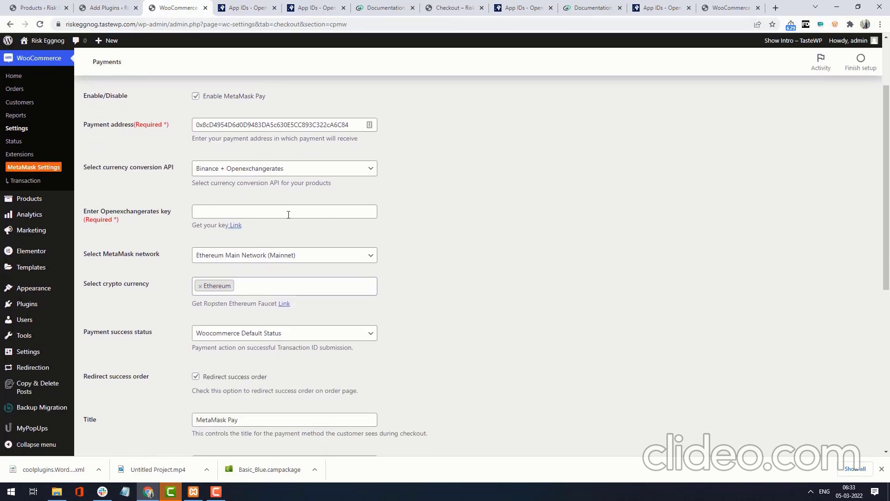
right_click(287, 214)
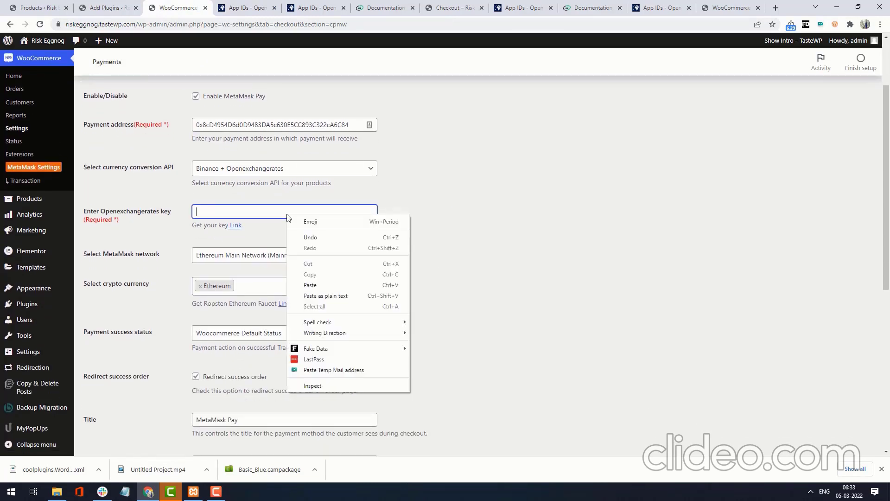
left_click(309, 285)
scroll(283, 336, "down", 7)
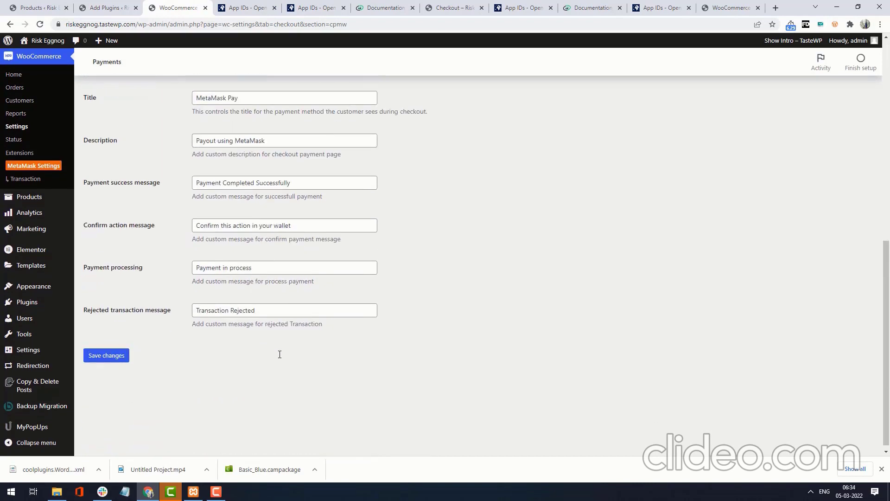
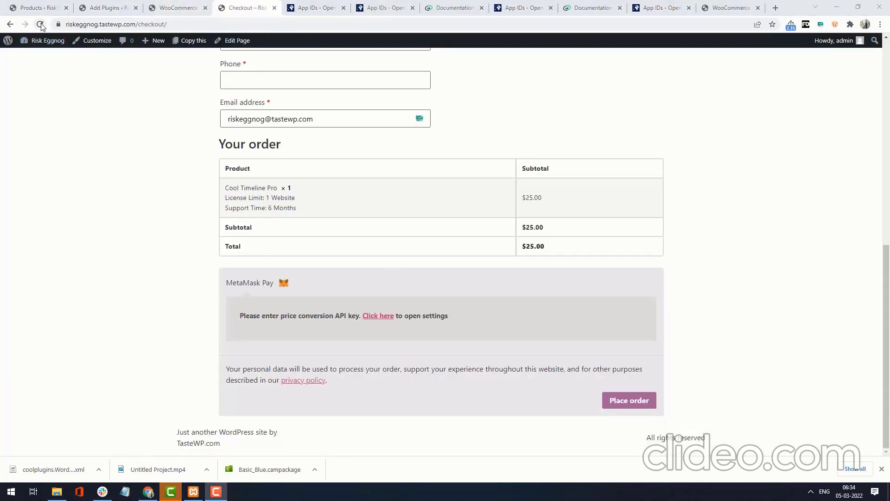
Reload the checkout page with the conversion key saved and examine the MetaMask Pay payment option and its converted price.
left_click(40, 24)
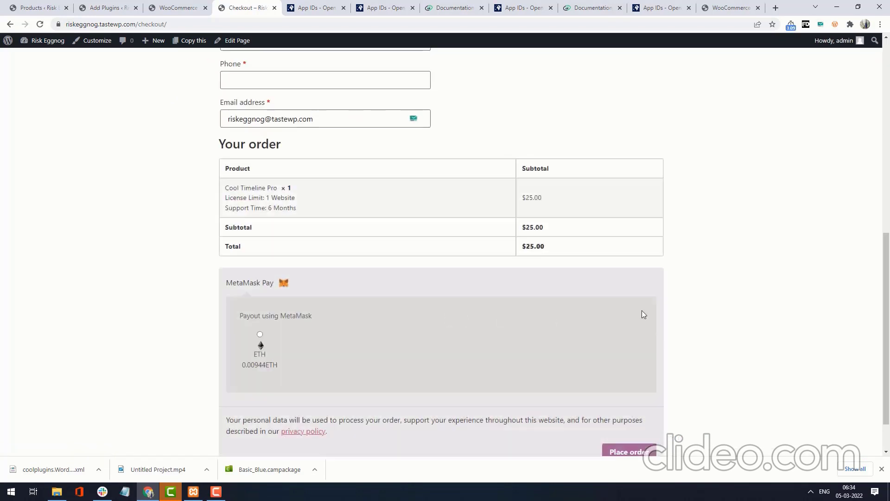
scroll(316, 265, "down", 2)
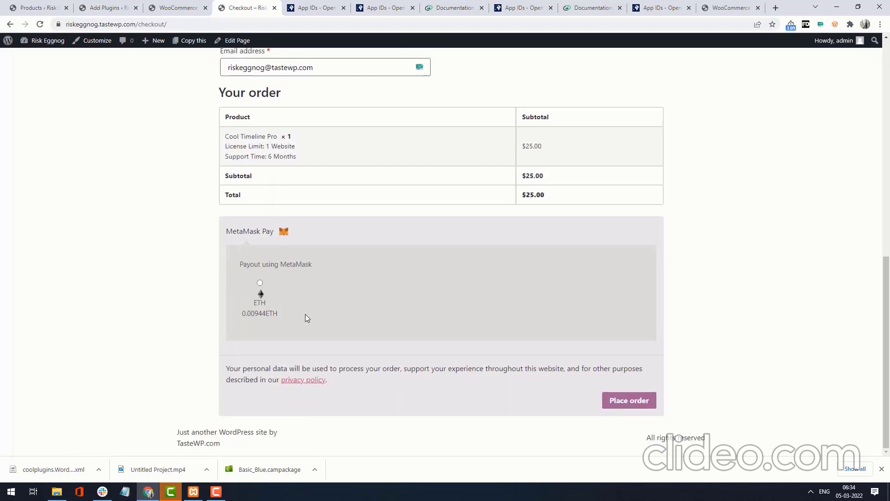
left_click_drag(272, 313, 256, 311)
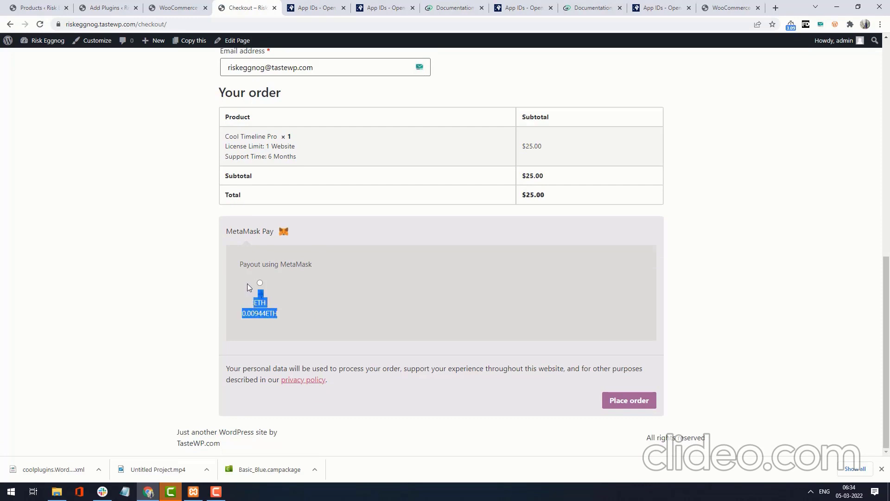
left_click(254, 290)
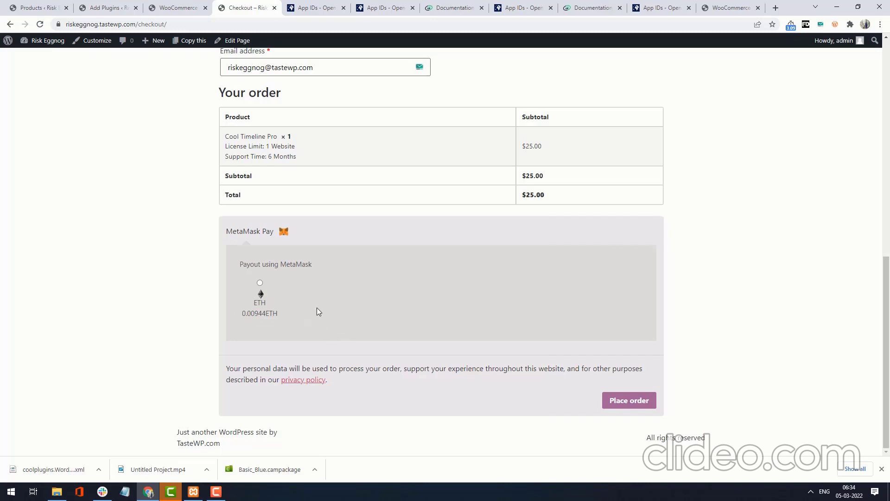
Return to the MetaMask Pay settings, review the available MetaMask networks and select Ropsten Test Network.
left_click(171, 7)
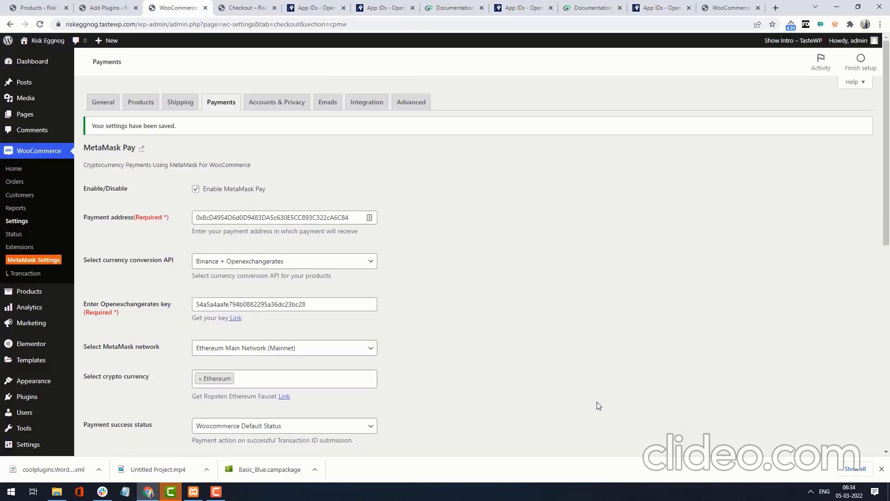
scroll(598, 406, "down", 2)
left_click_drag(174, 255, 84, 255)
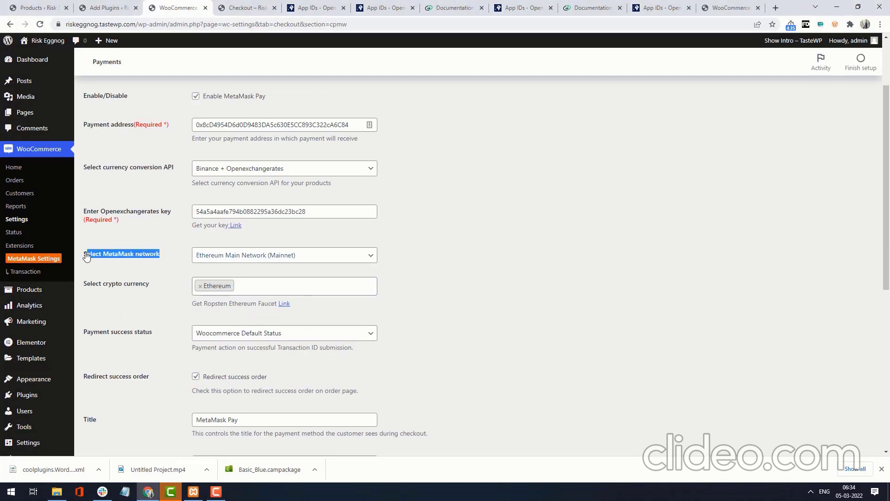
left_click(274, 255)
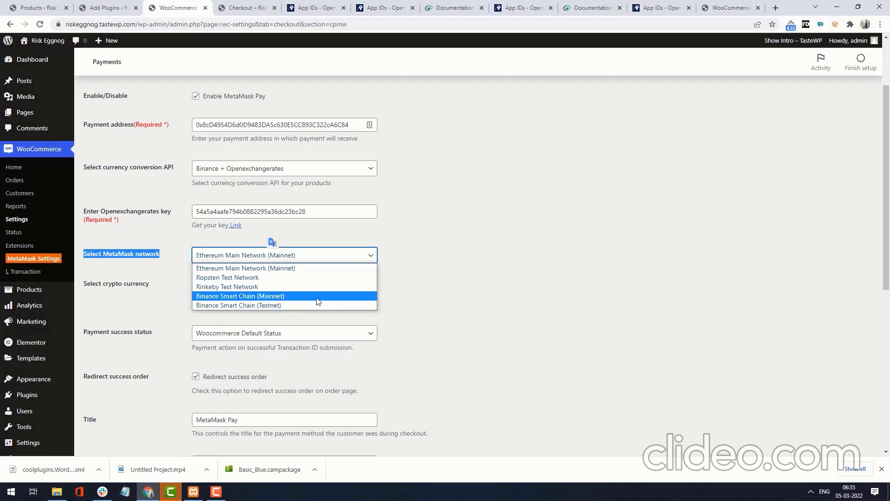
left_click(469, 256)
left_click(331, 258)
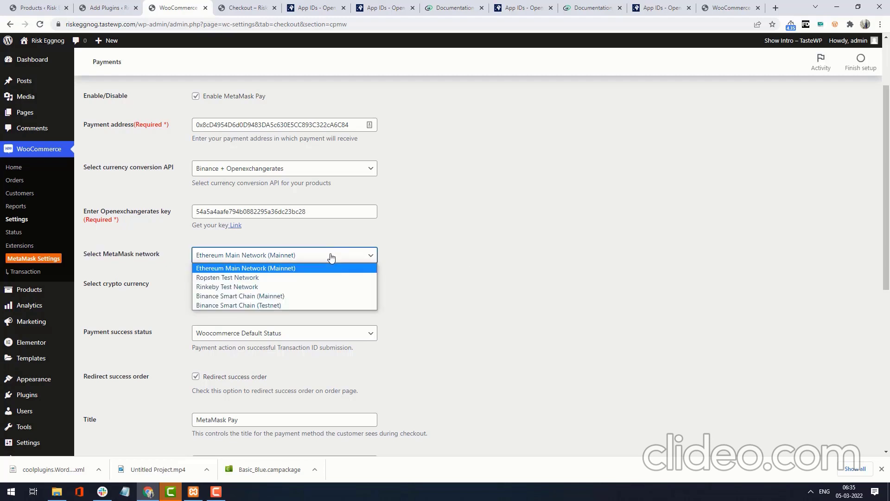
left_click(322, 277)
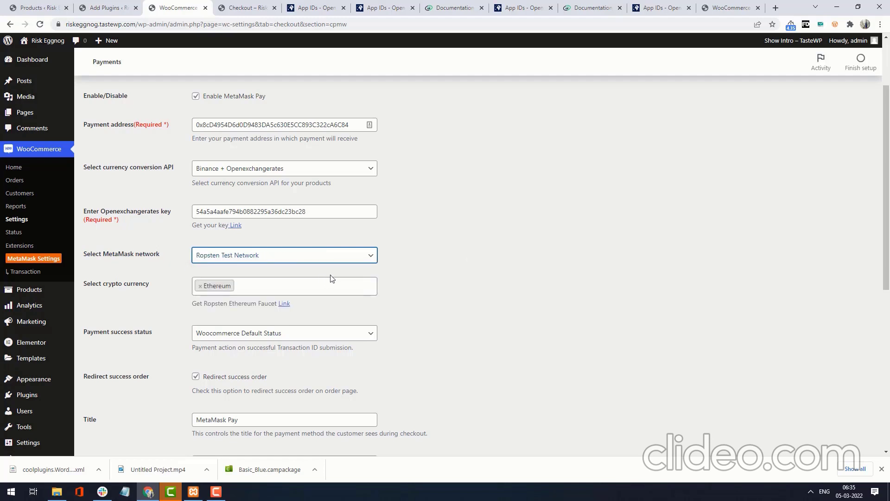
Add USDT alongside Ethereum as an accepted crypto currency and save the MetaMask Pay settings.
scroll(453, 266, "down", 2)
left_click_drag(158, 197, 82, 194)
left_click(300, 192)
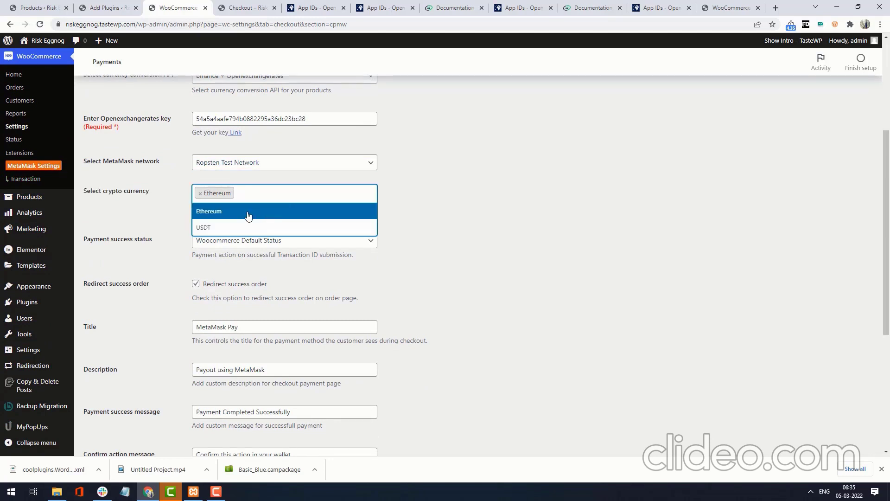
left_click(230, 229)
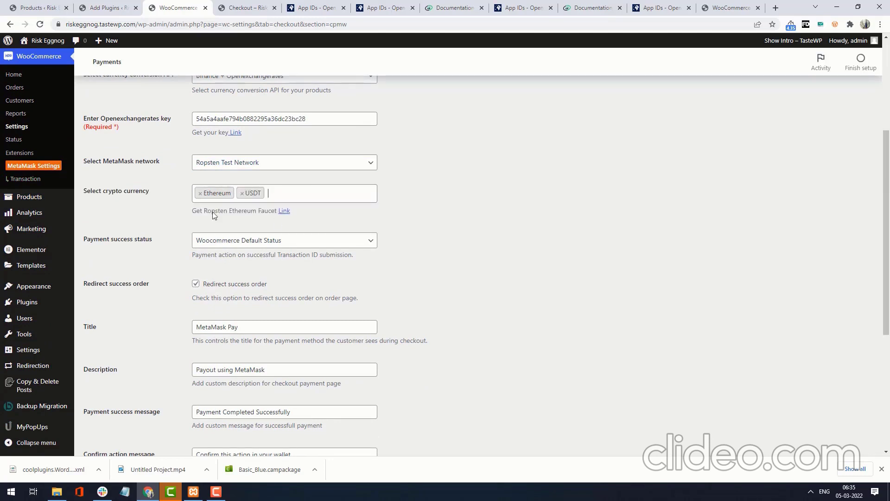
scroll(240, 325, "down", 5)
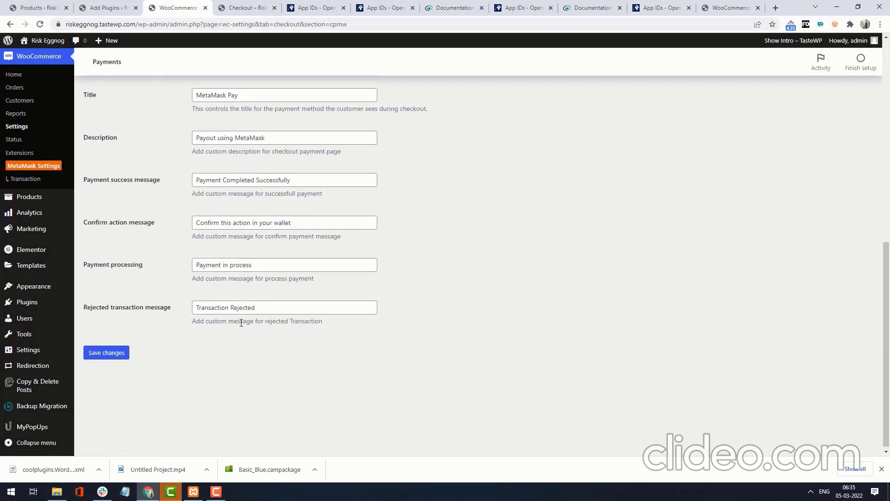
left_click(110, 350)
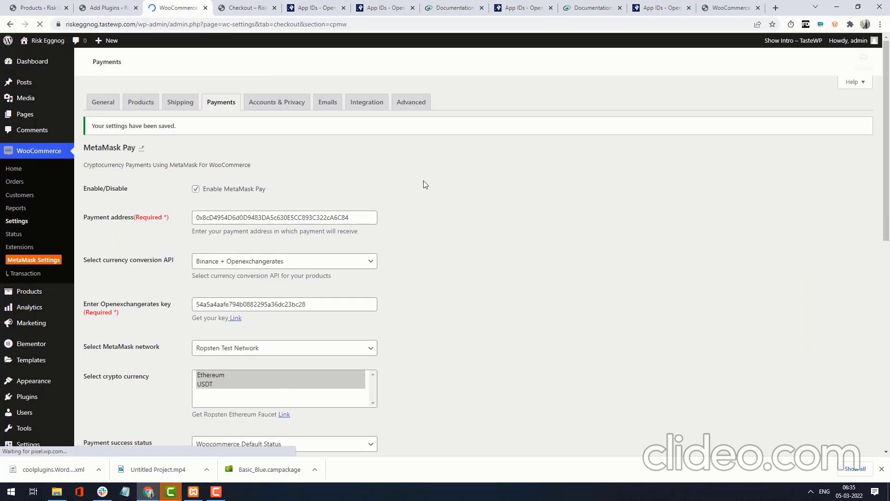
Reload the checkout page with the new settings and examine the ETH and USDT payment options.
left_click(248, 8)
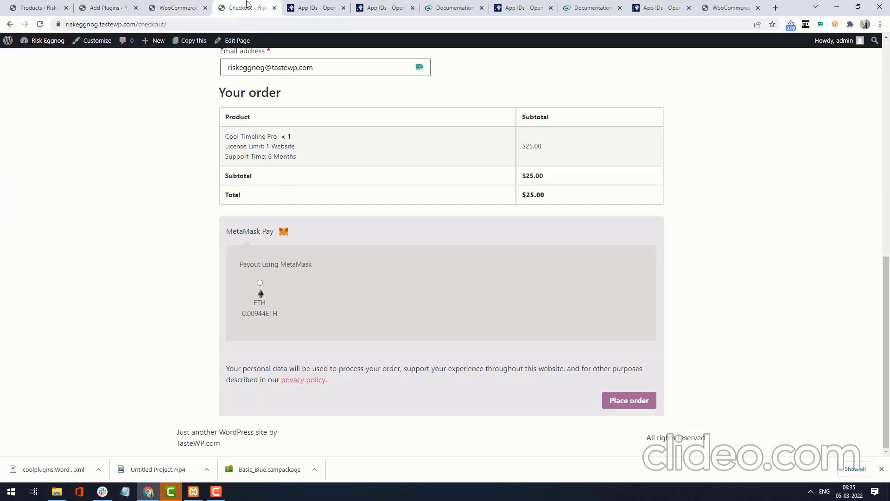
left_click(40, 25)
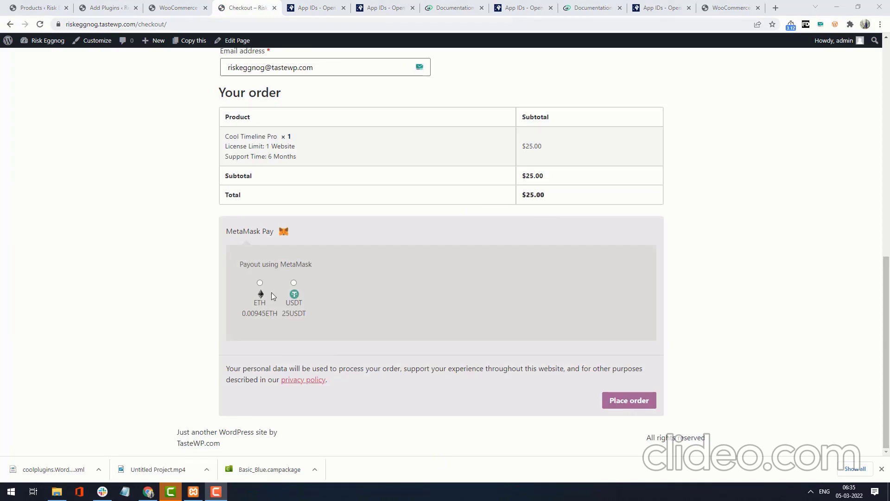
left_click_drag(250, 288, 325, 303)
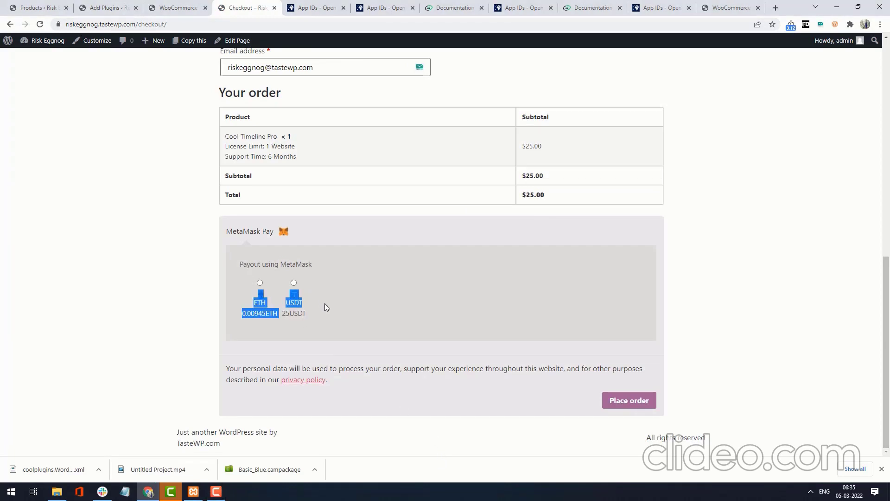
left_click(382, 303)
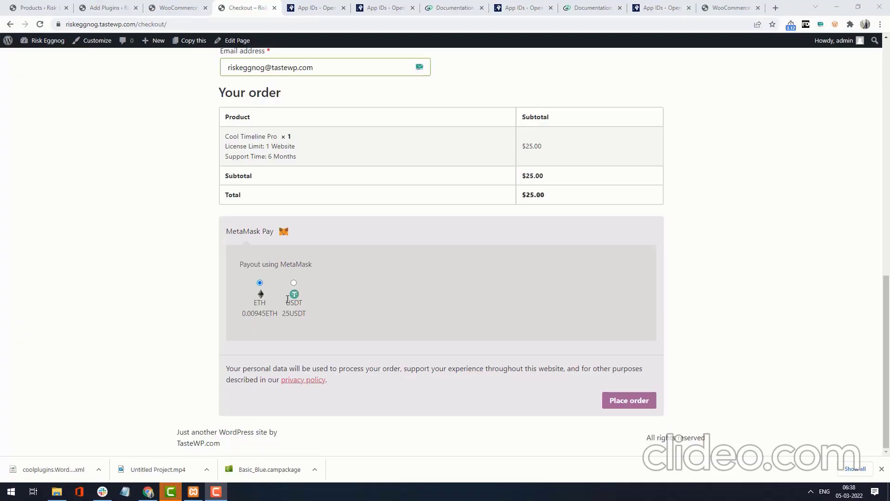
left_click_drag(324, 307, 257, 300)
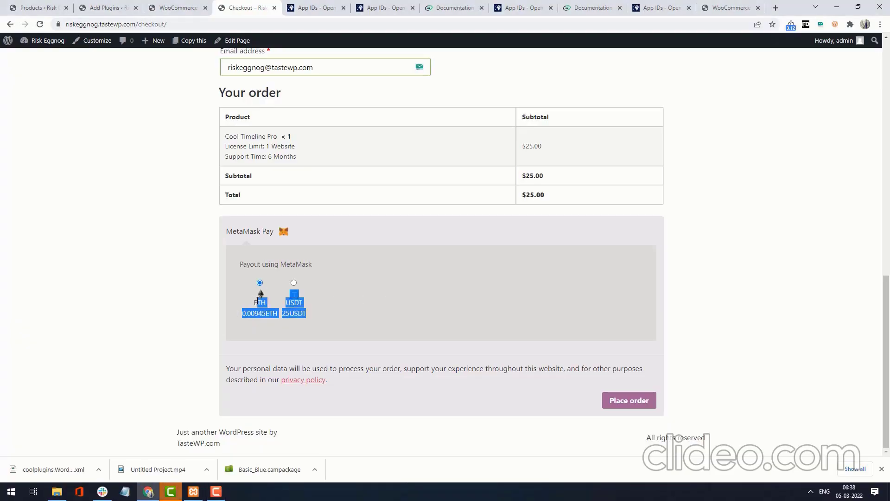
left_click(253, 289)
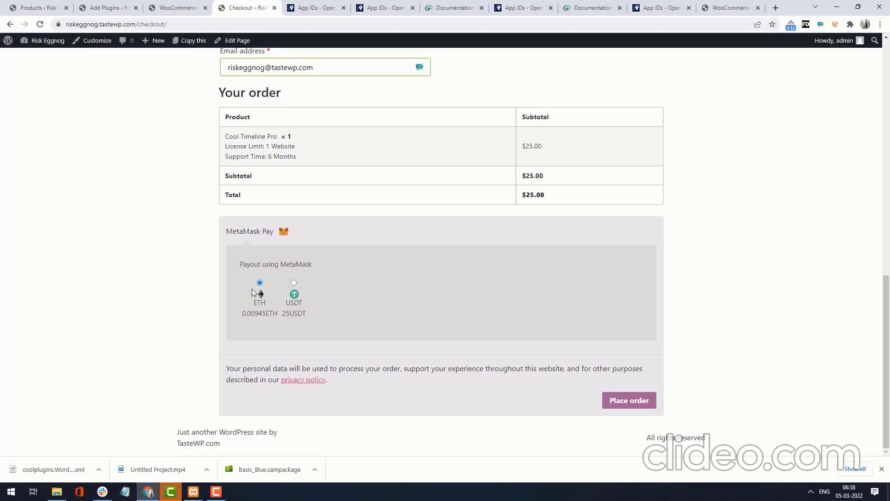
Try to place the order with the billing details empty and review which billing fields are required.
left_click(621, 403)
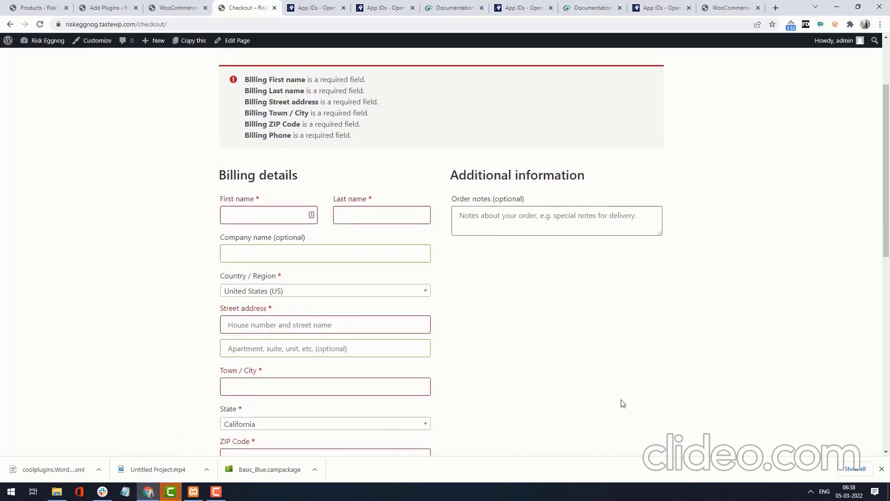
left_click_drag(379, 254, 250, 187)
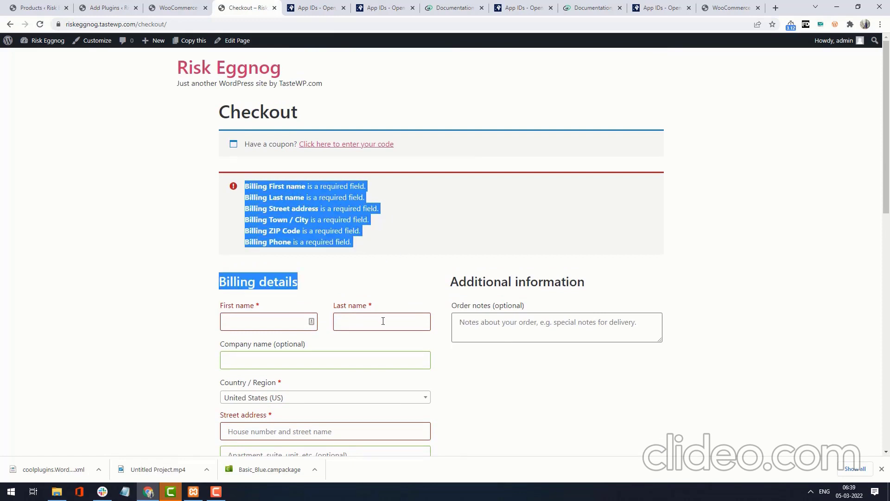
scroll(383, 320, "down", 3)
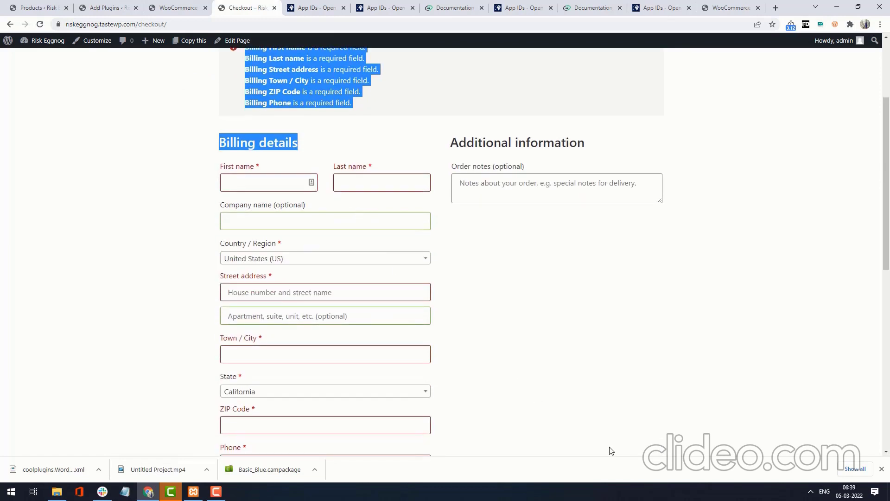
Fill in the customer's billing details from the browser's saved autofill entry and check the completed fields.
left_click(257, 186)
left_click(253, 206)
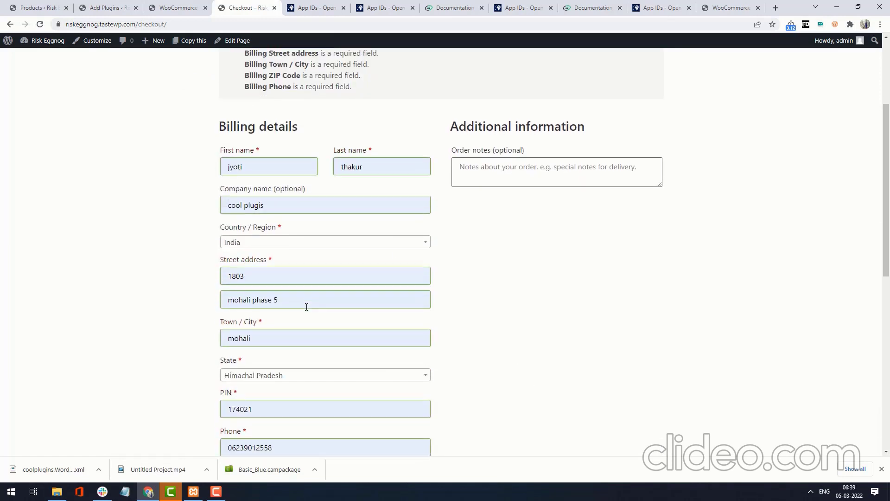
scroll(319, 268, "down", 5)
scroll(318, 267, "down", 4)
scroll(370, 304, "up", 9)
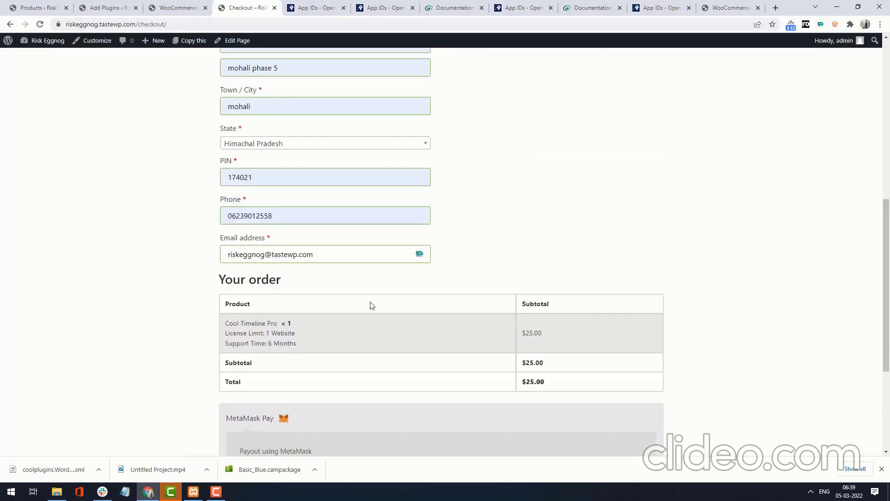
Choose ETH as the MetaMask Pay currency and place the order for Cool Timeline Pro.
scroll(369, 294, "down", 9)
scroll(372, 294, "down", 1)
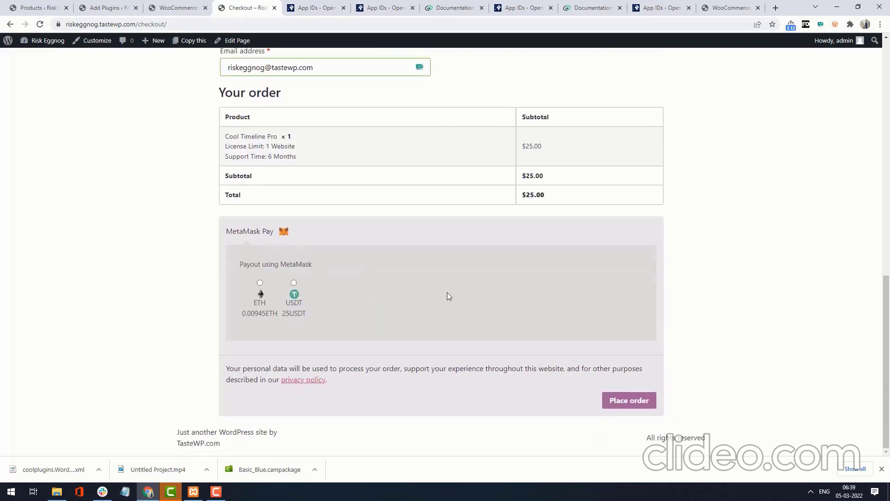
double_click(263, 302)
left_click(621, 402)
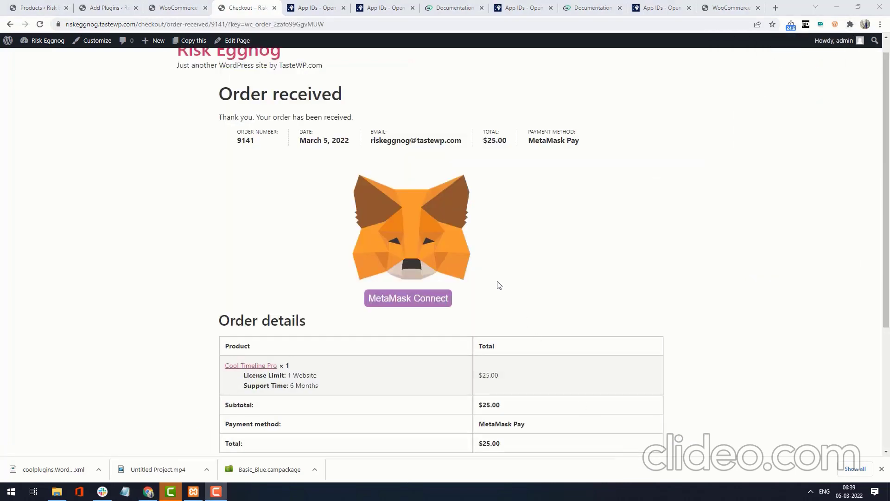
Connect MetaMask to the shop site with Account 1 from the order received page.
left_click(405, 300)
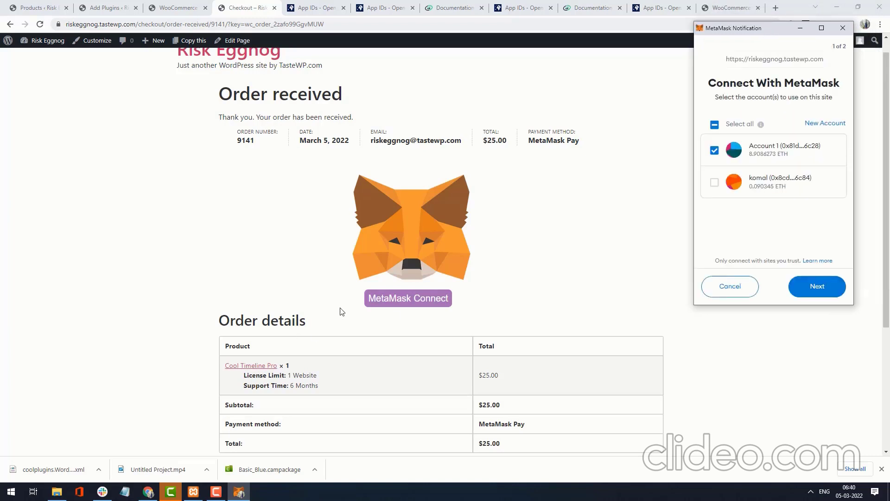
left_click(815, 287)
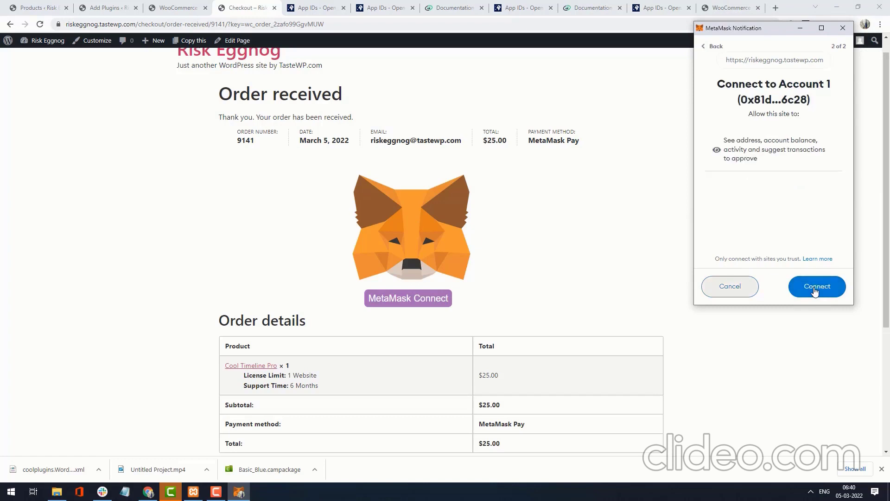
left_click(816, 288)
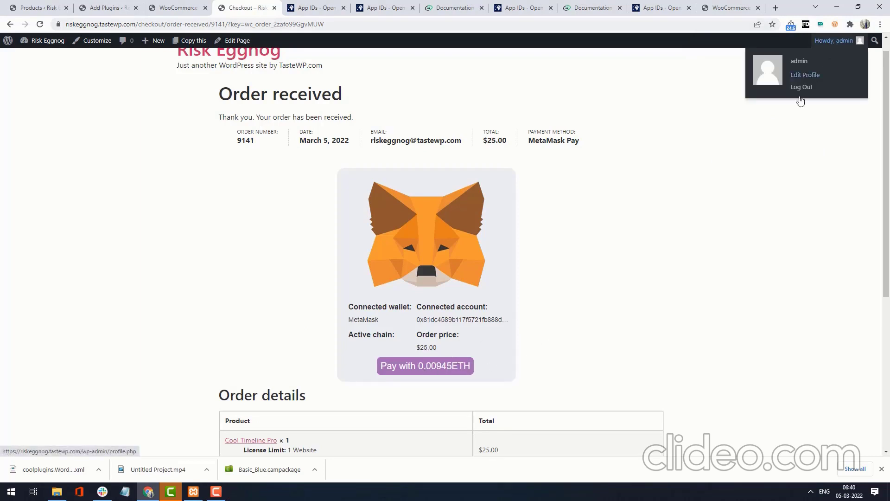
Start the 0.00945 ETH payment from the order received page and check the message asking for wallet confirmation.
left_click(408, 369)
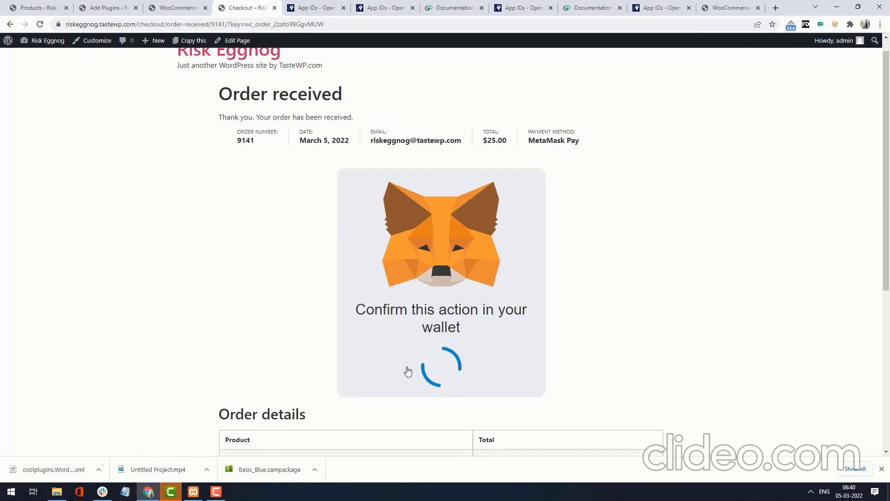
scroll(513, 362, "down", 2)
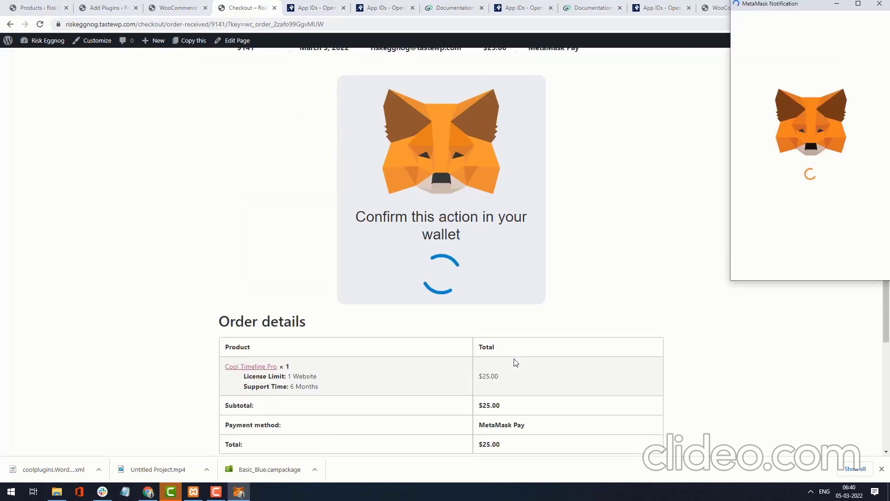
scroll(512, 361, "up", 1)
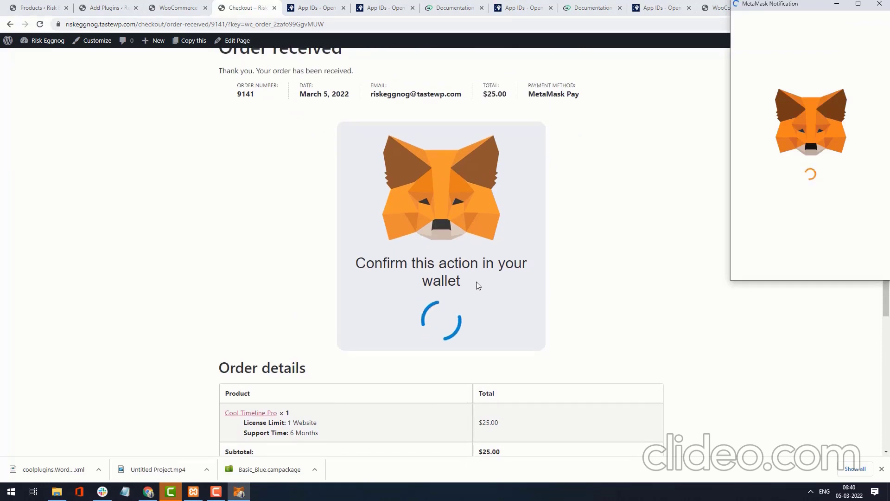
left_click_drag(477, 284, 354, 262)
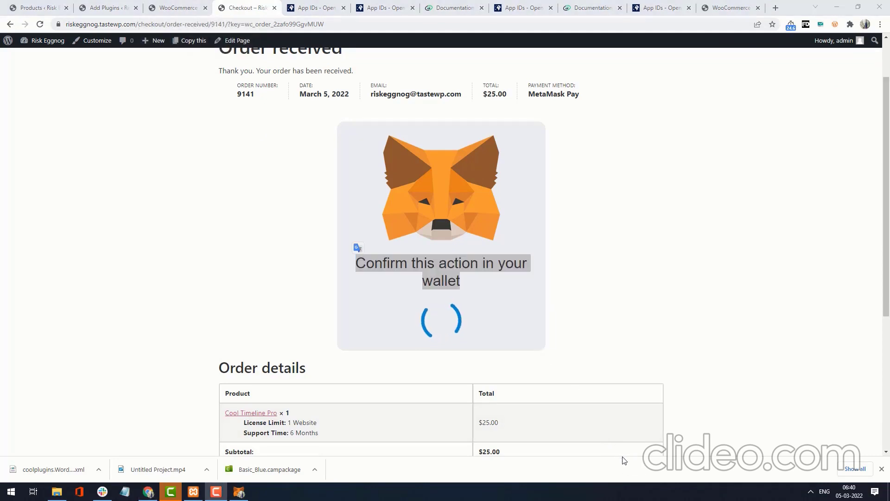
left_click(478, 286)
left_click_drag(478, 286, 355, 263)
Check the Confirm action message in the MetaMask Pay settings and compare it with the text on the order received page.
left_click(192, 3)
scroll(291, 306, "down", 2)
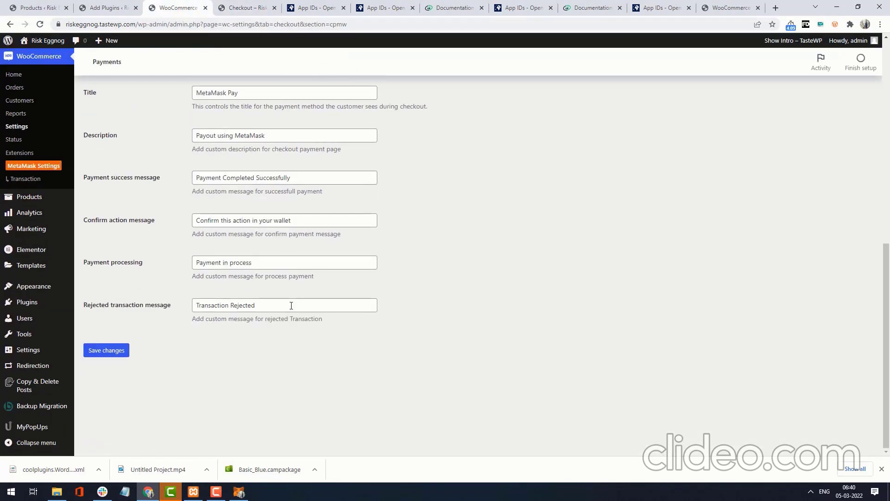
left_click_drag(302, 219, 92, 223)
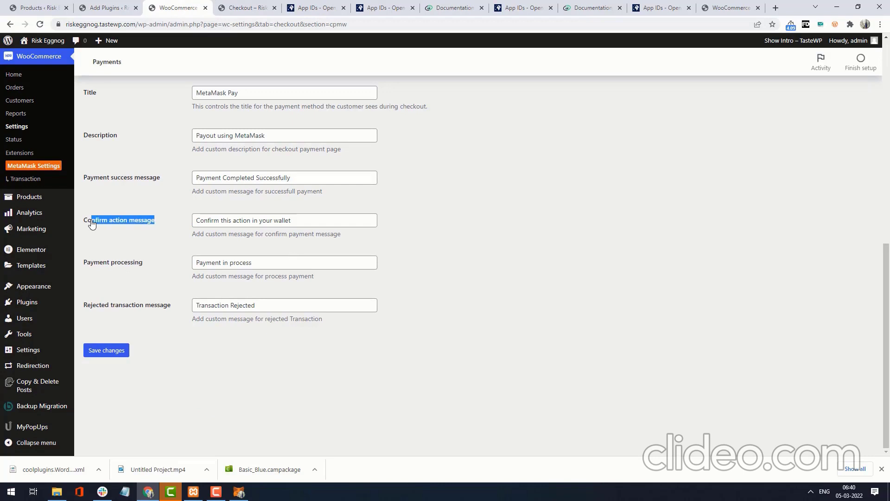
left_click(245, 8)
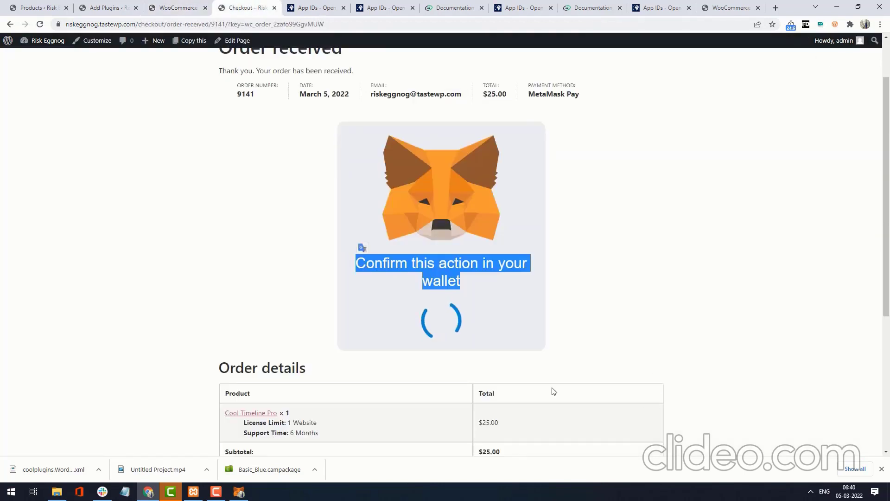
mouse_move(503, 282)
left_mouse_down()
mouse_move(355, 260)
mouse_move(498, 283)
left_mouse_up()
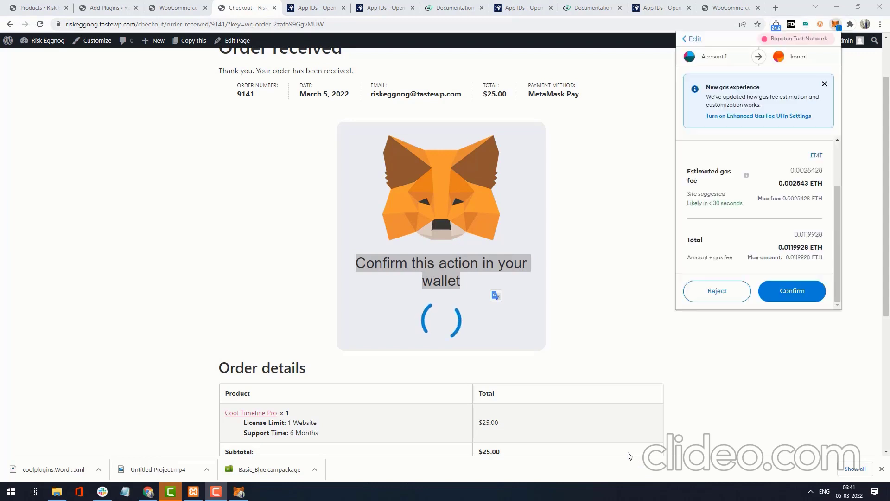
Confirm the ETH payment from Account 1 in MetaMask and dismiss the wallet once the order is processed.
left_click(796, 291)
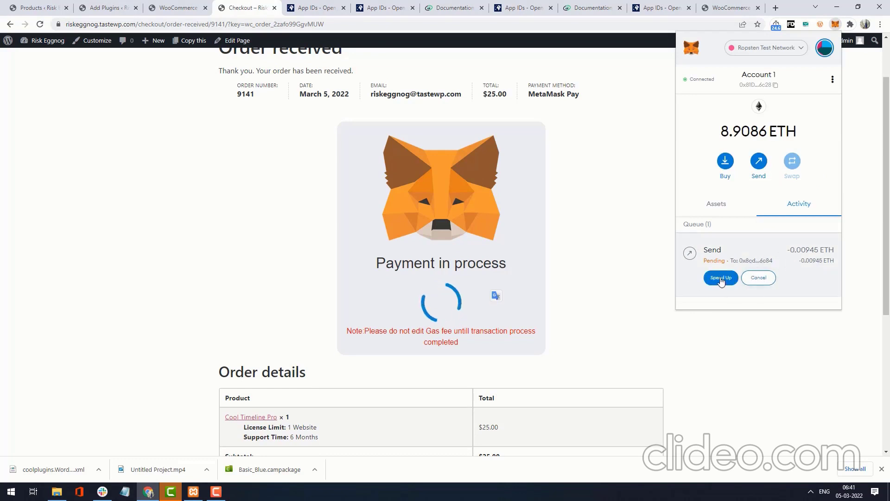
left_click(721, 278)
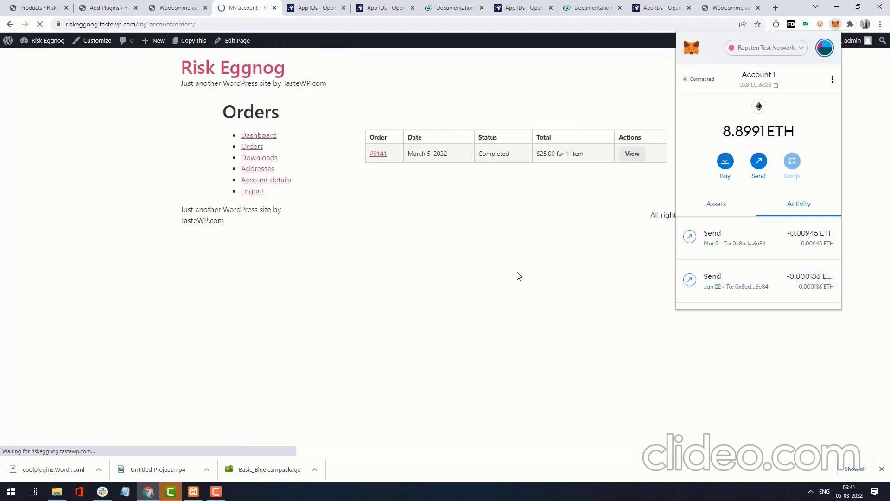
left_click(509, 225)
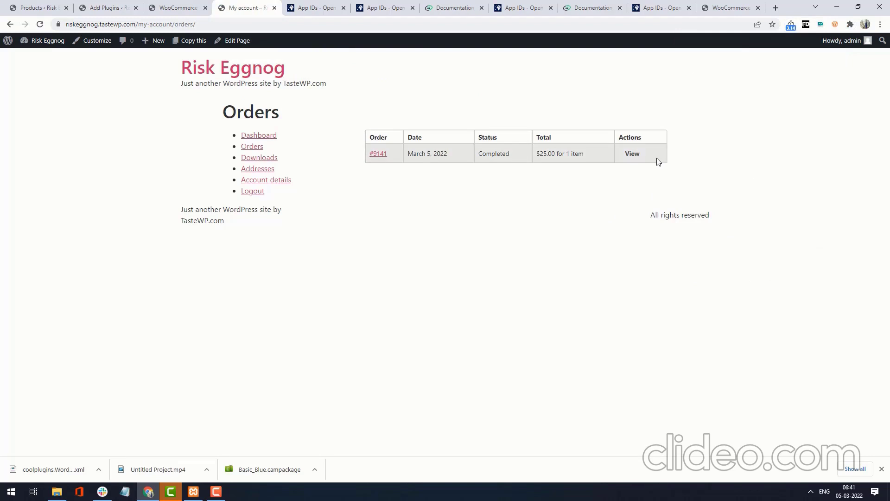
View the Cool Timeline Pro order from the account's orders list and review its status and details.
left_click(631, 159)
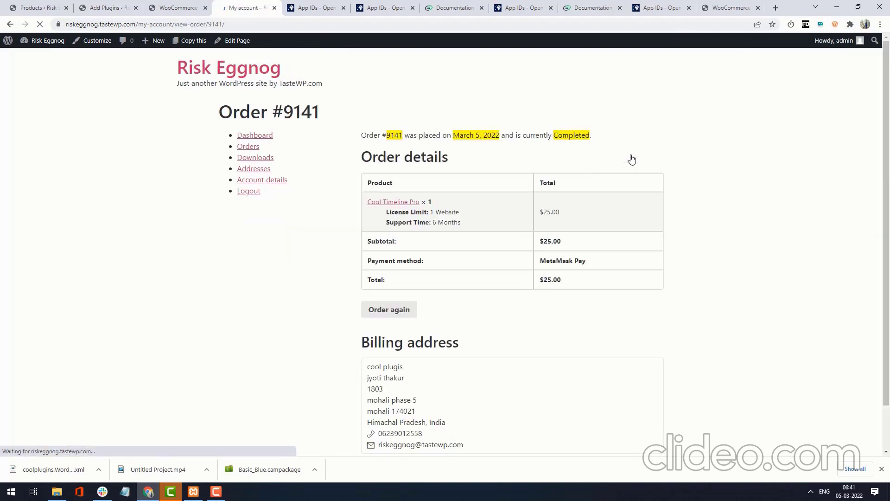
scroll(605, 221, "down", 1)
scroll(610, 301, "up", 1)
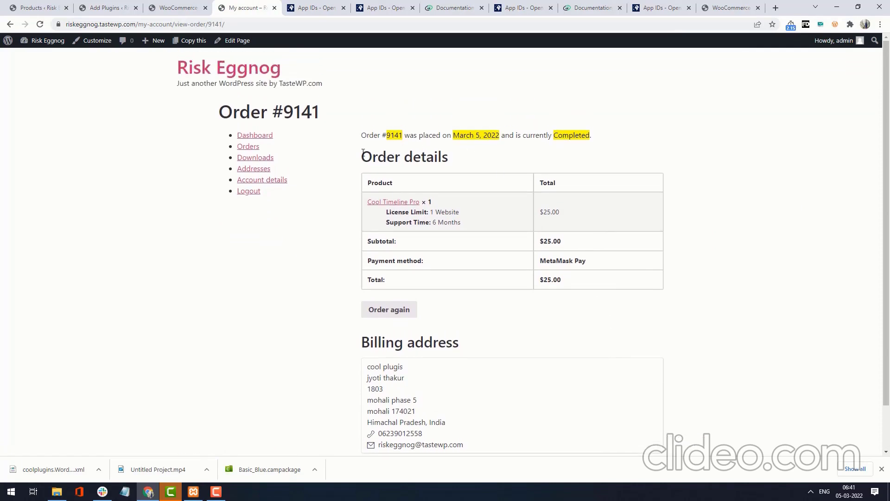
left_click_drag(363, 151, 611, 179)
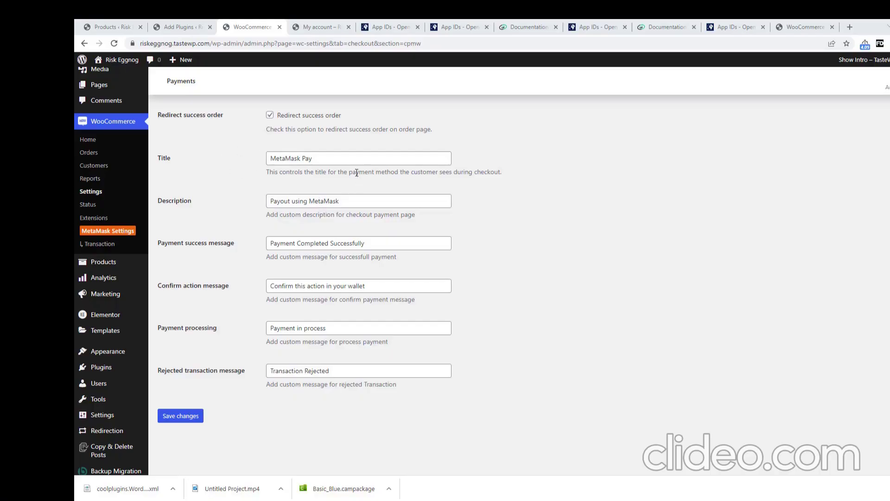
Review the title, description and the success, confirm, processing and rejected message fields in the MetaMask Pay settings.
left_click_drag(371, 163, 163, 149)
left_click(223, 193)
left_click_drag(284, 201, 340, 214)
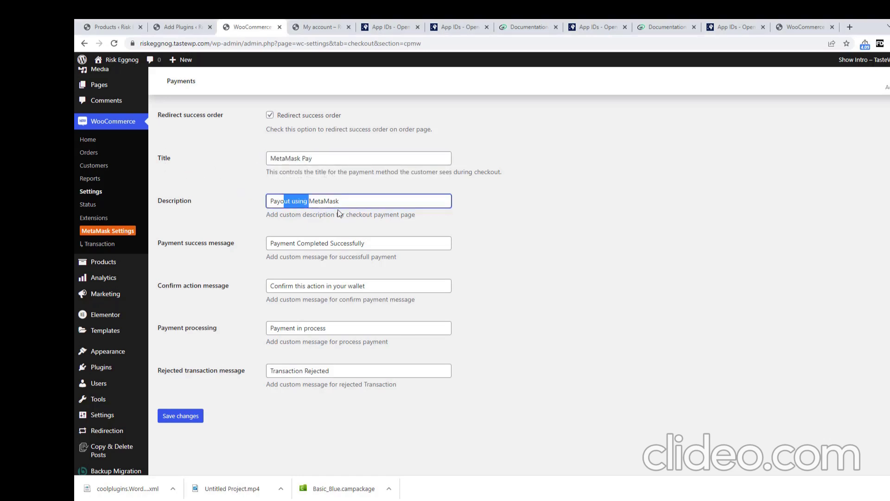
left_click(221, 245)
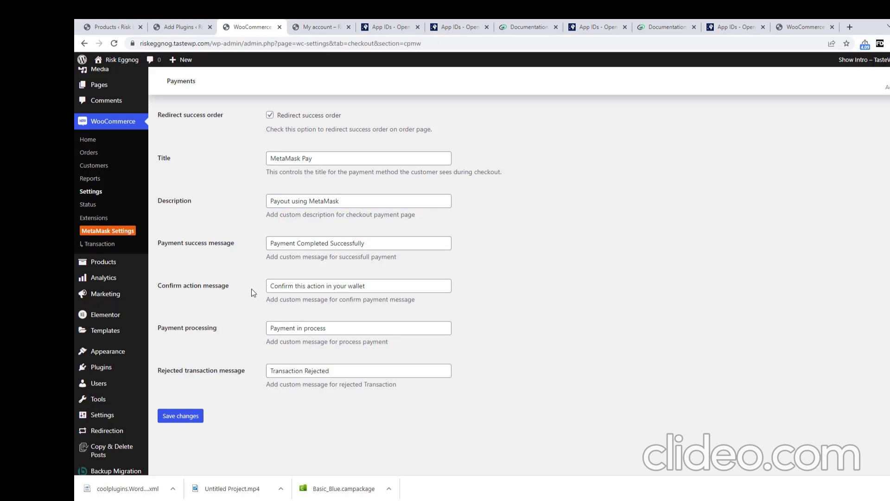
left_click_drag(251, 289, 163, 286)
left_click_drag(333, 328, 274, 330)
left_click(361, 374)
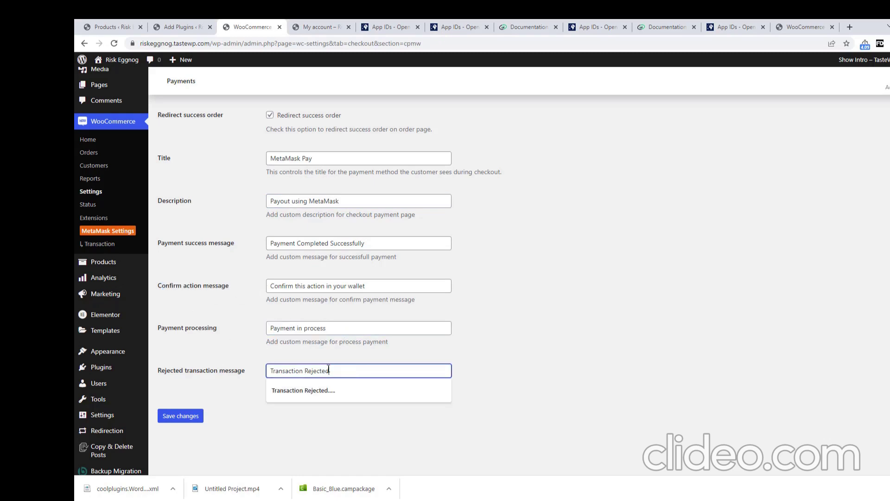
left_click_drag(361, 374, 184, 370)
left_click(195, 358)
scroll(255, 340, "up", 8)
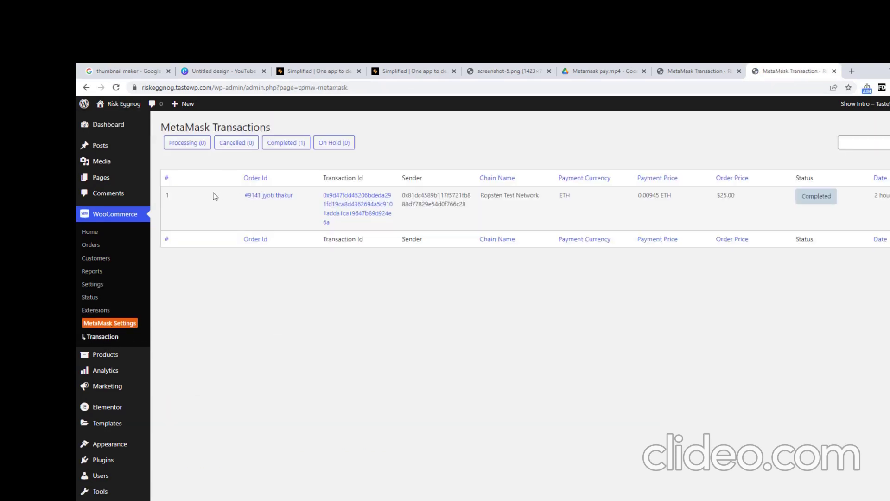
Examine the order's entry in MetaMask Transactions, including its transaction ID, sender, chain name, prices and status.
left_click_drag(219, 195, 883, 206)
left_click(735, 212)
left_click_drag(780, 198, 885, 209)
left_click_drag(221, 195, 886, 206)
left_click(540, 219)
left_click_drag(547, 205, 402, 204)
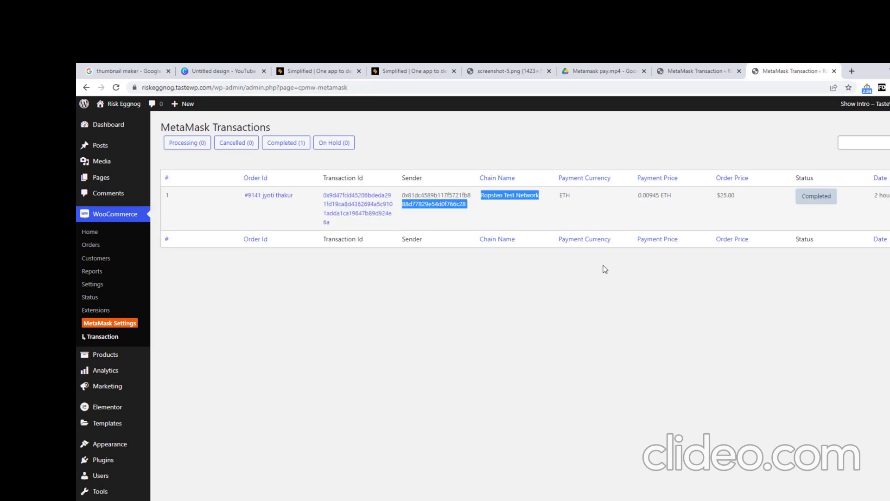